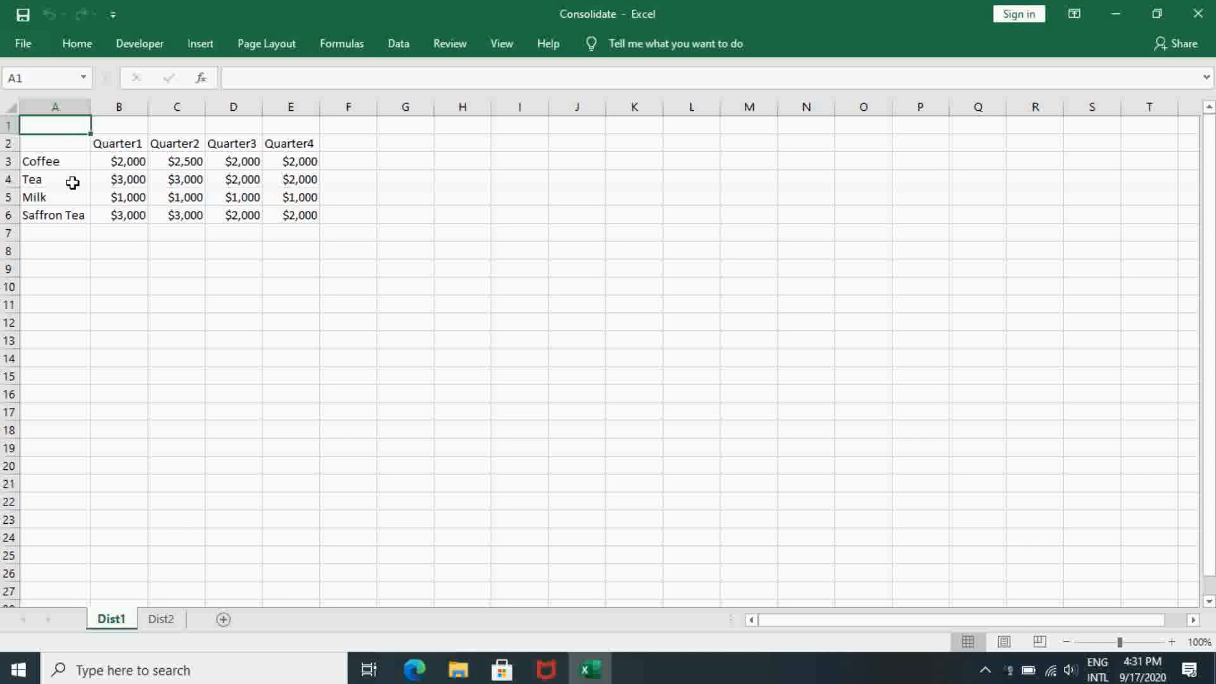
Review the quarterly sales tables on Dist1 and Dist2, and add a new blank worksheet after Dist2
left_click(119, 143)
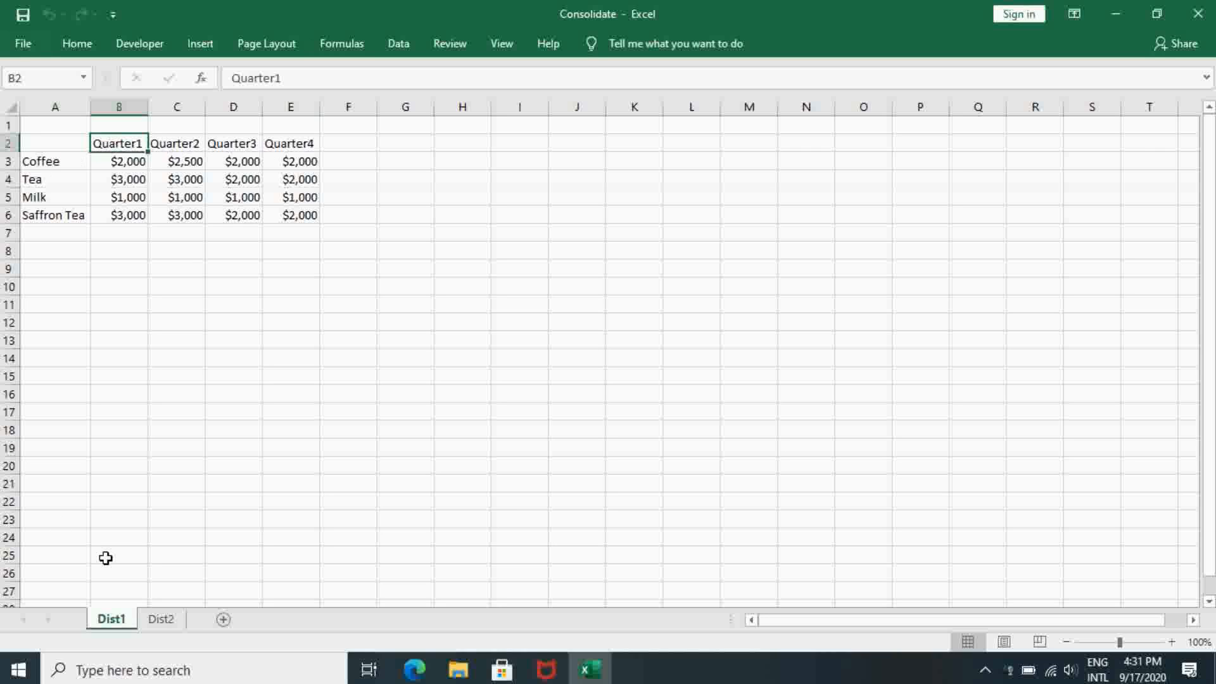
left_click(166, 621)
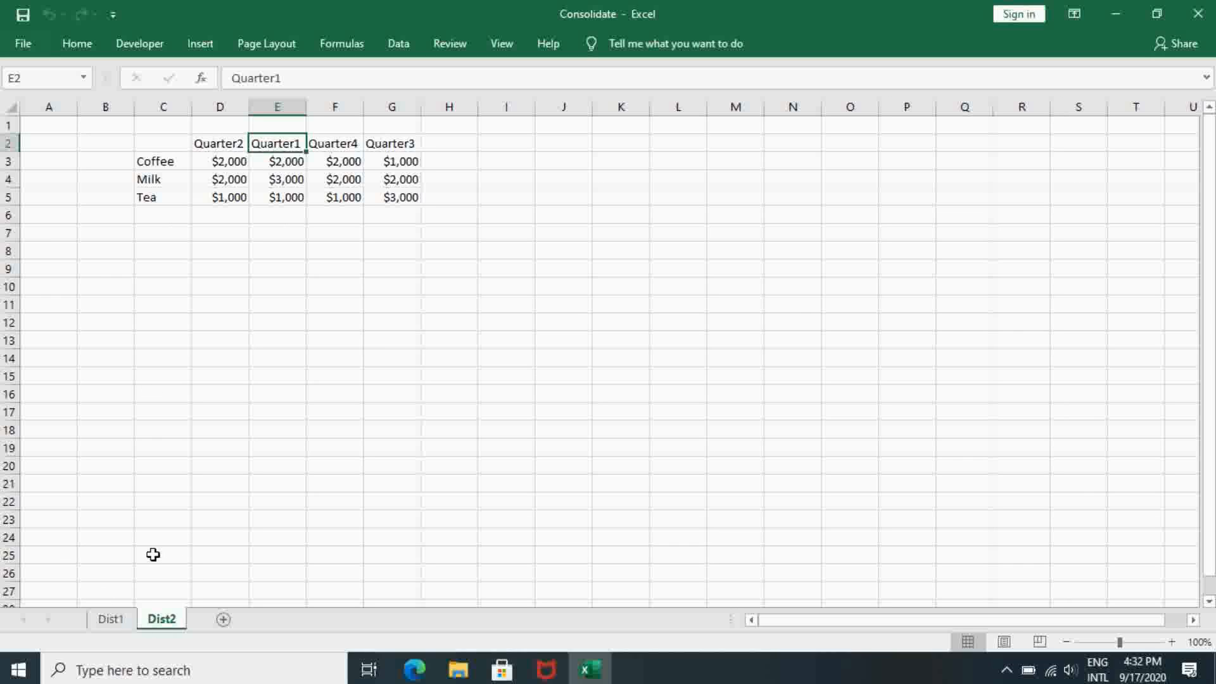
left_click(225, 616)
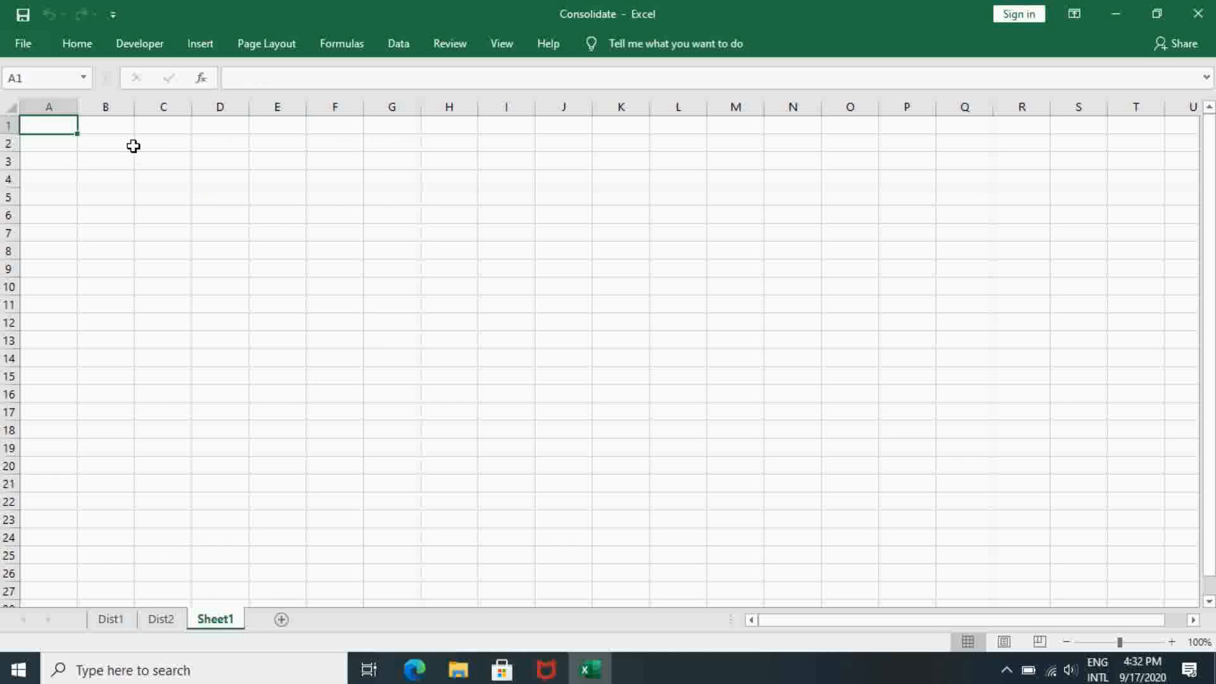
Start a consolidation at cell C2 of the new sheet and add the Dist1 range A2:E6 as its first reference
left_click(155, 146)
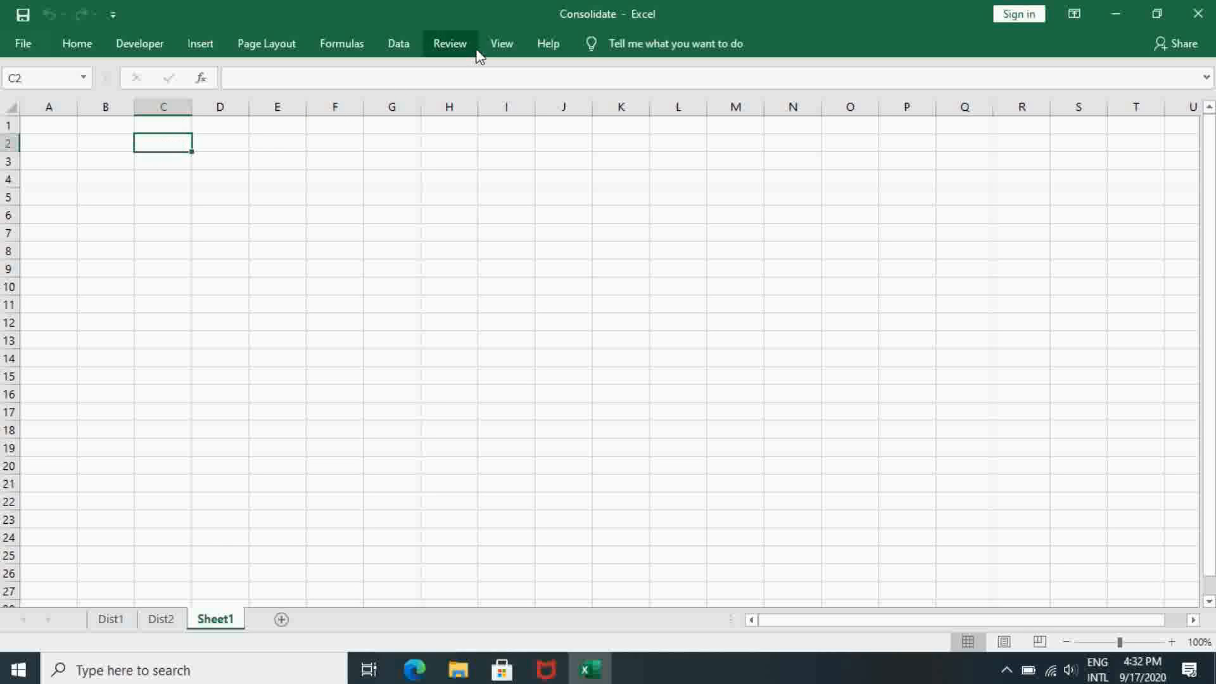
left_click(405, 43)
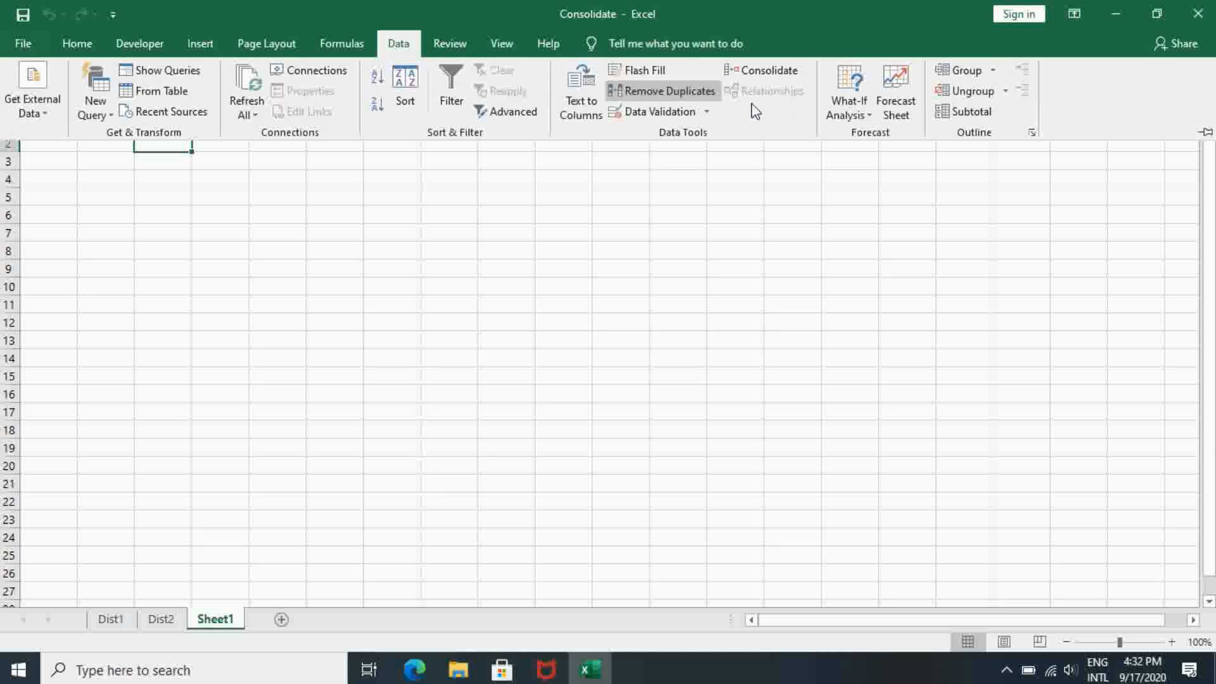
left_click(769, 71)
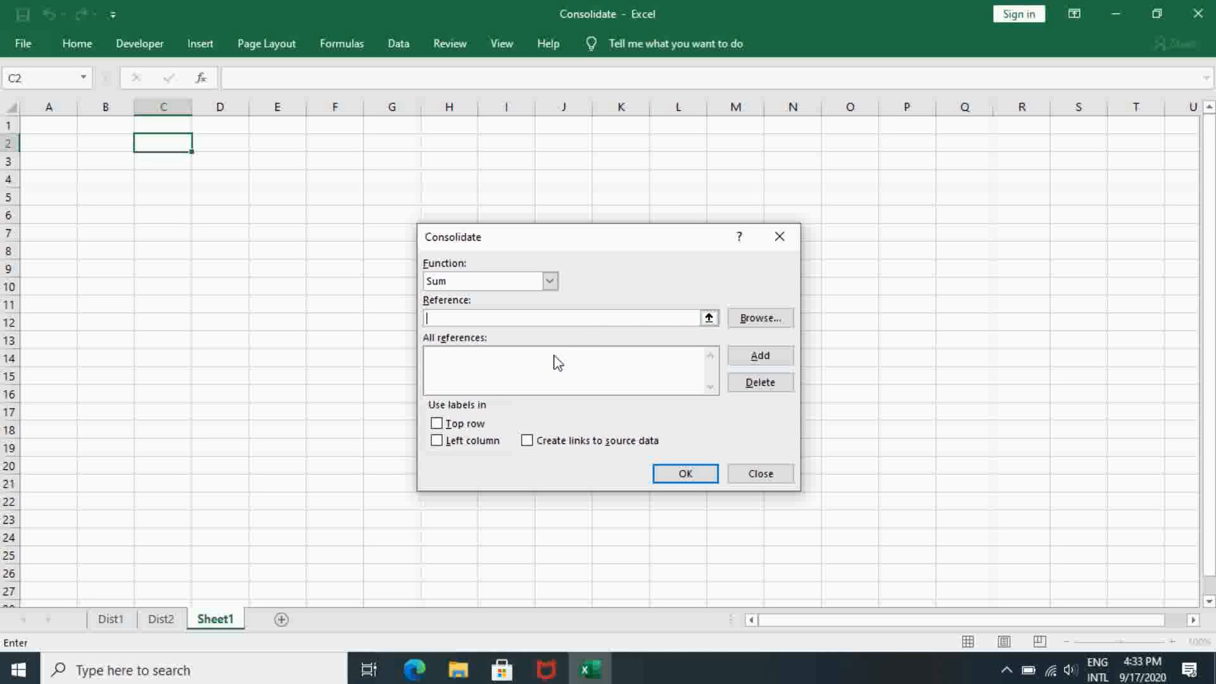
left_click(112, 619)
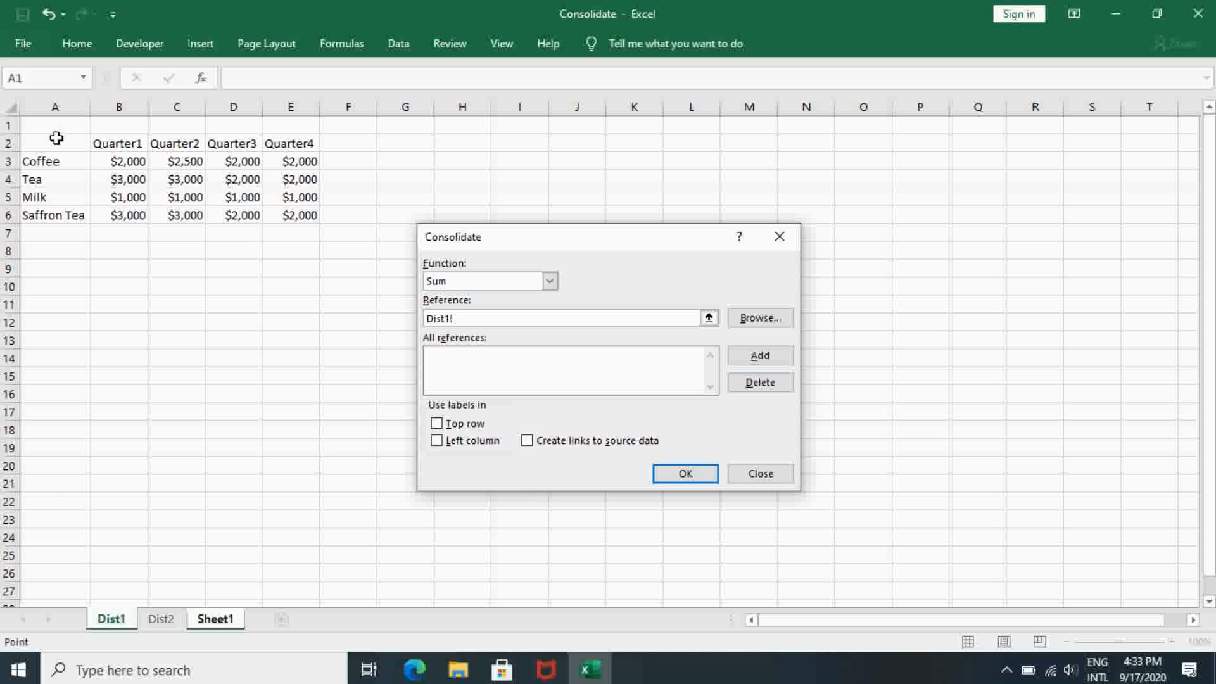
left_click_drag(56, 141, 283, 220)
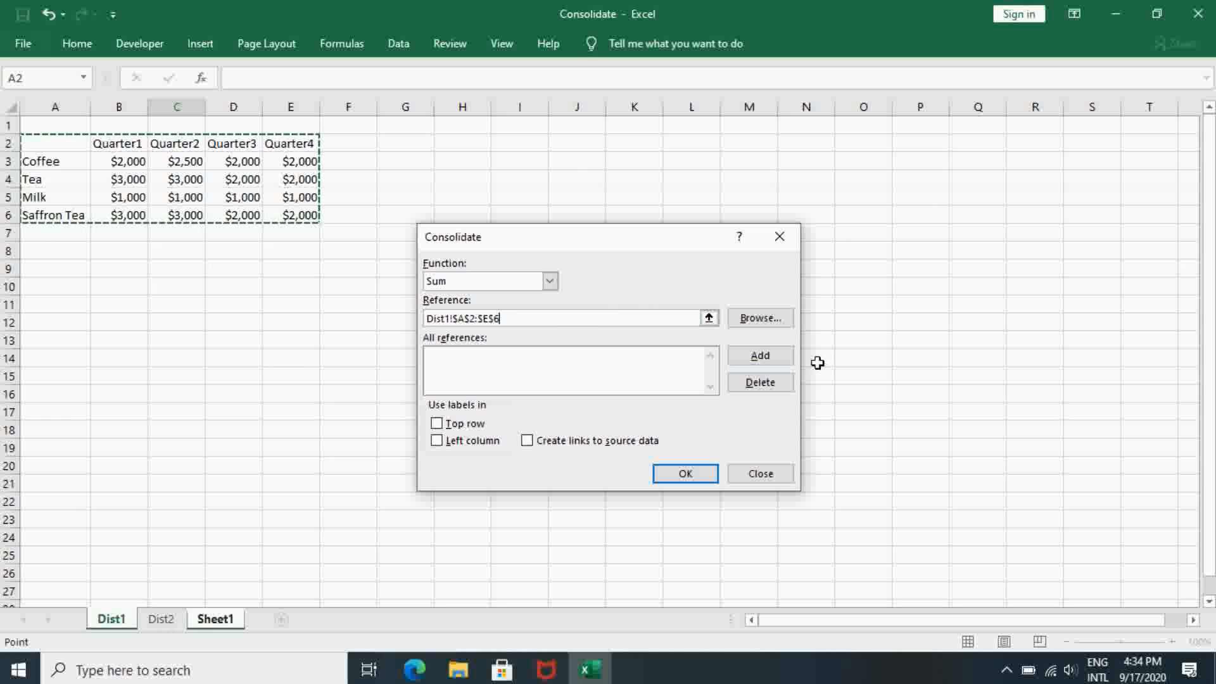
left_click(783, 356)
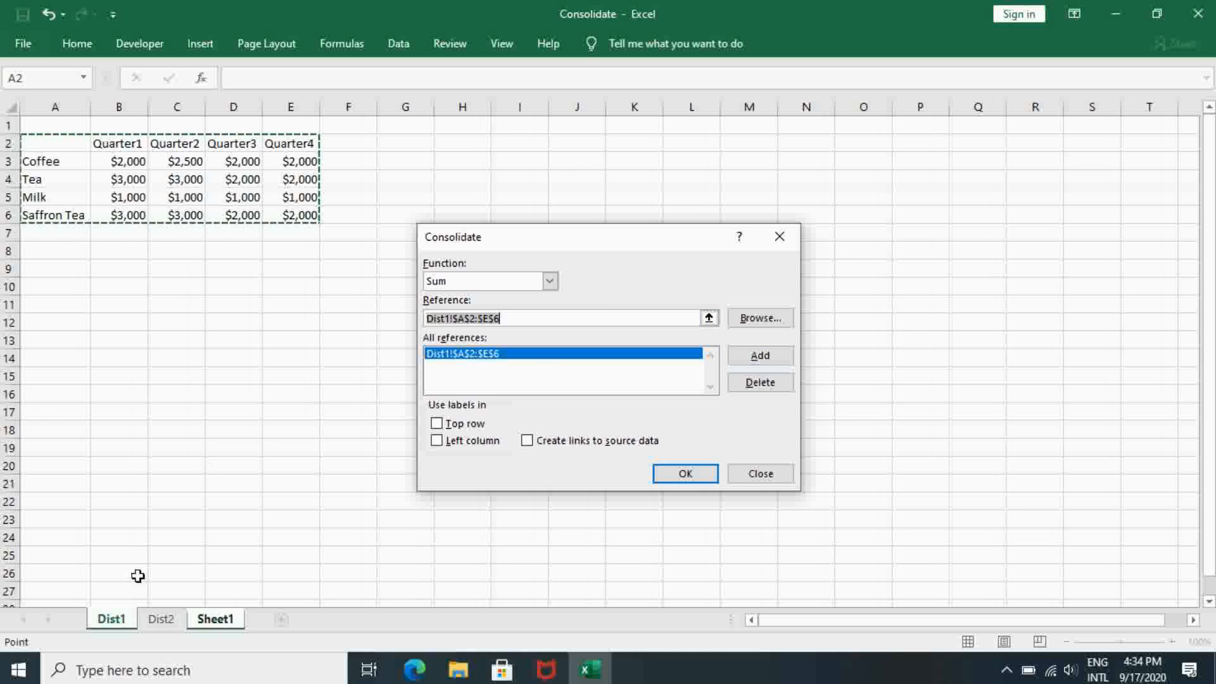
Add the Dist2 range C2:G5 as the second reference of the consolidation
left_click(161, 619)
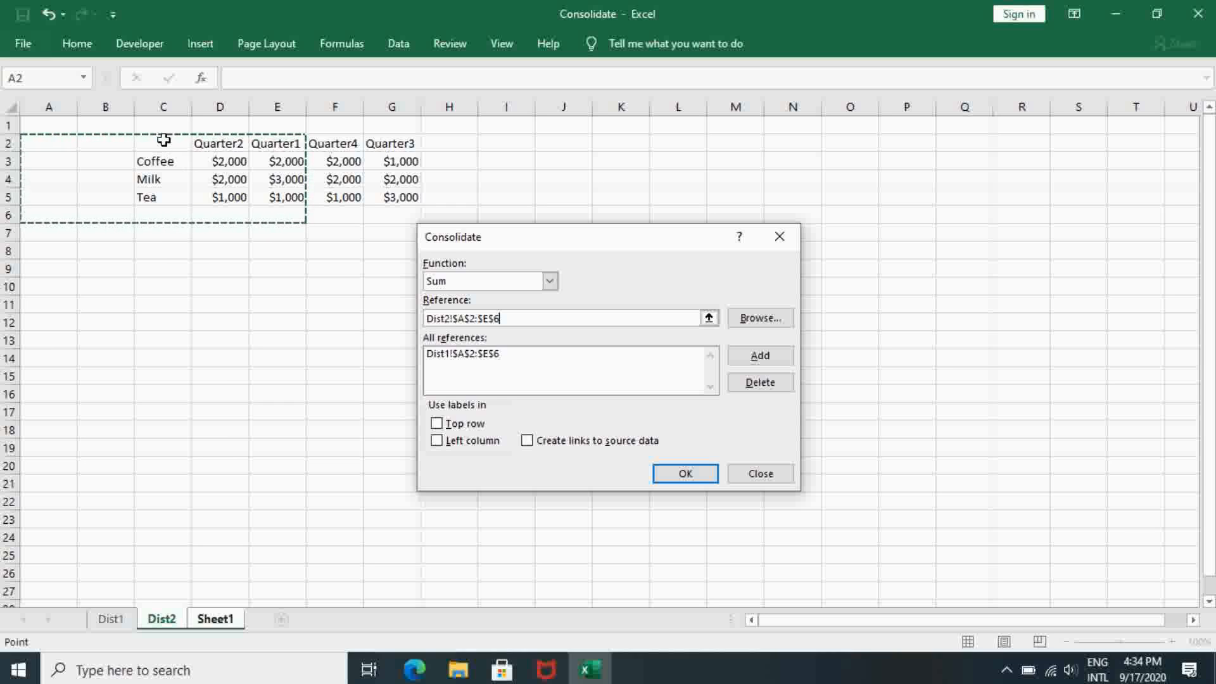
left_click_drag(163, 140, 373, 198)
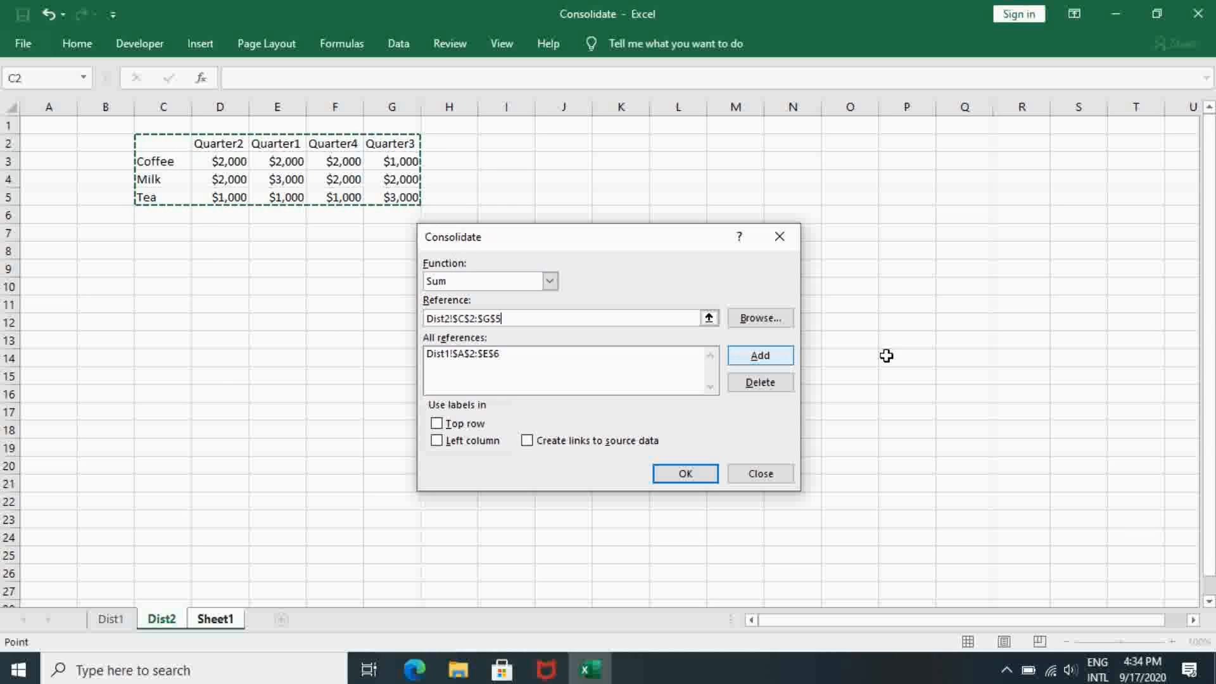
left_click(762, 356)
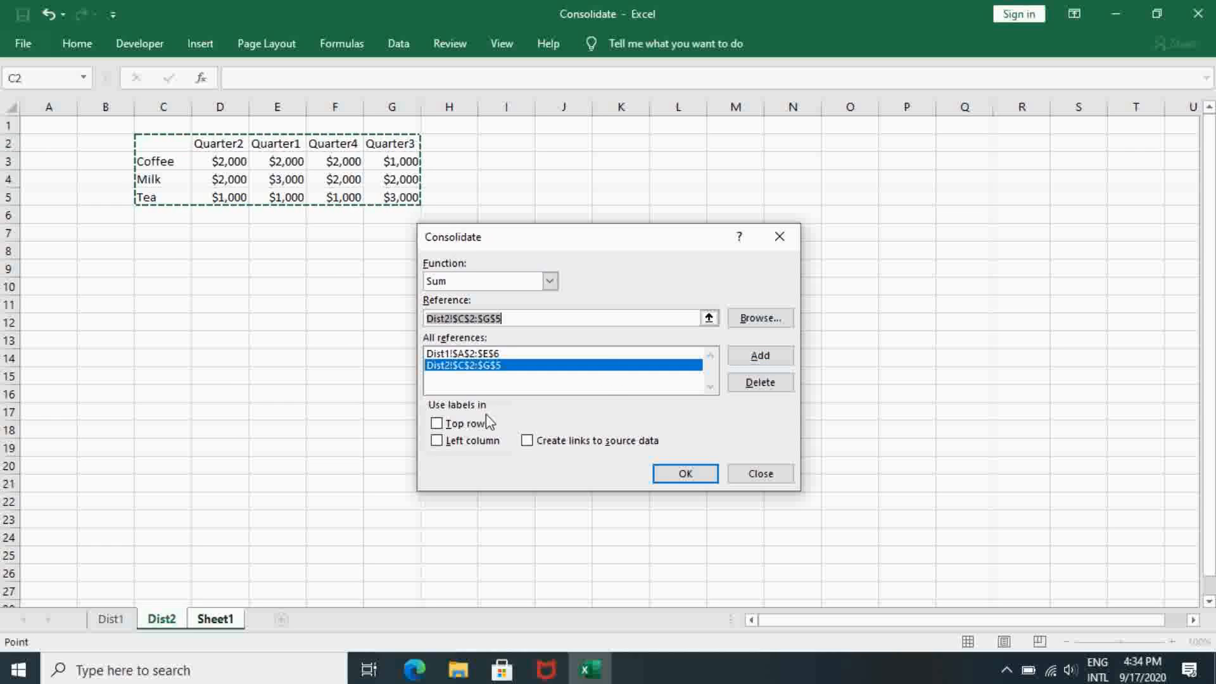
Use labels from the top row and left column, enable links to the source data, and create the consolidated table
left_click(438, 424)
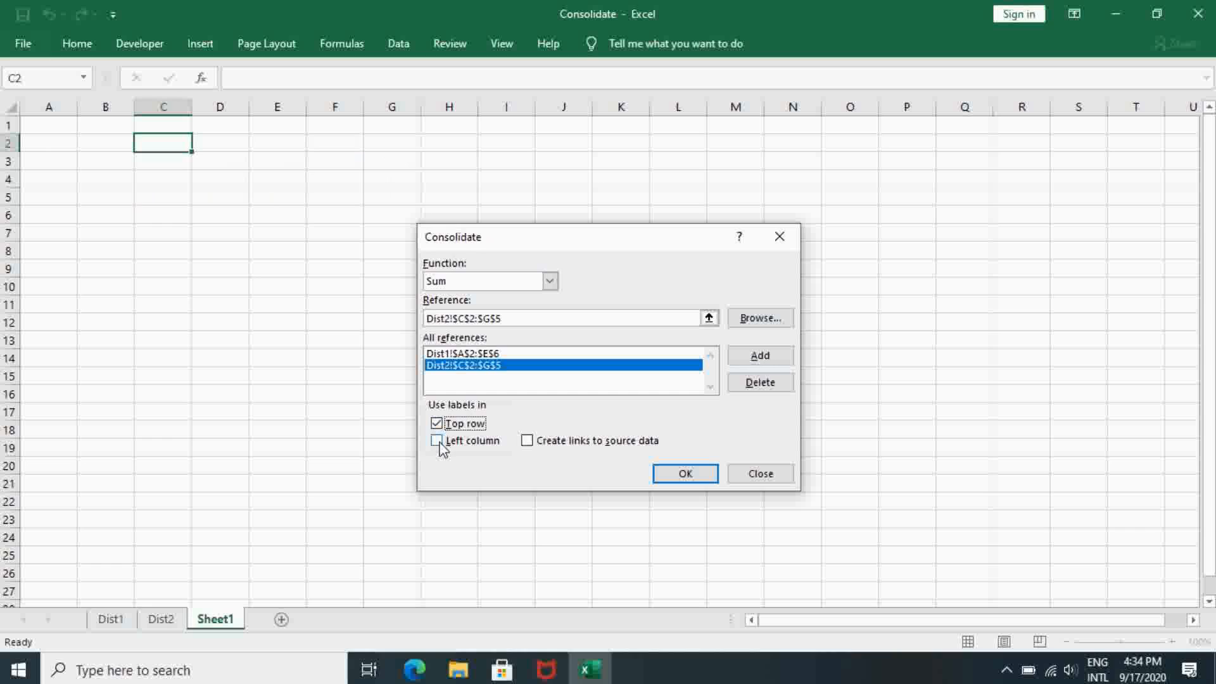
left_click(438, 442)
left_click(527, 441)
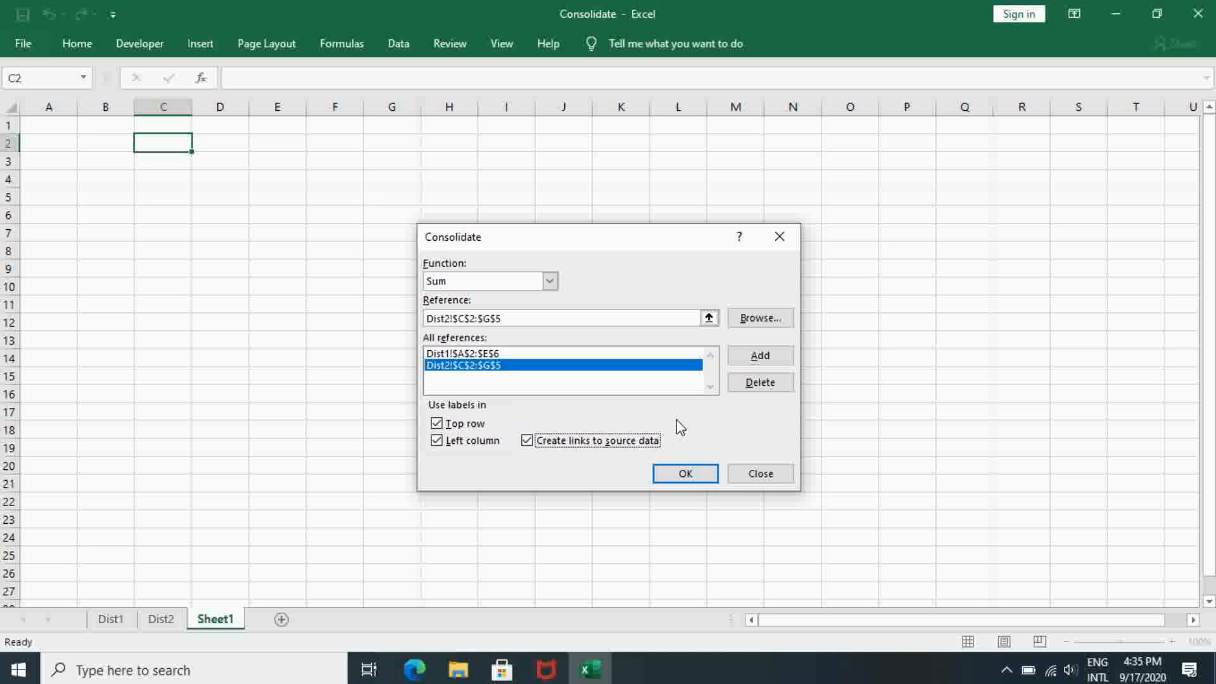
left_click(686, 475)
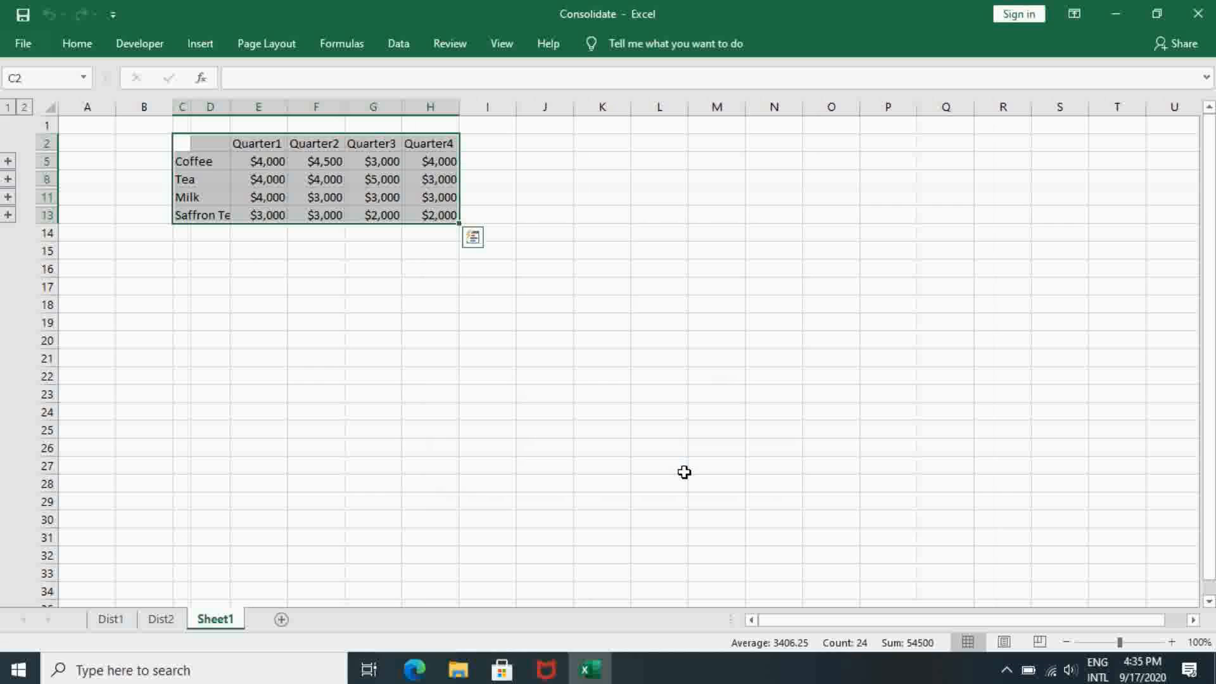
Expand the Coffee, Tea, Milk and Saffron Tea detail groups and widen column D to show its full labels
left_click(183, 144)
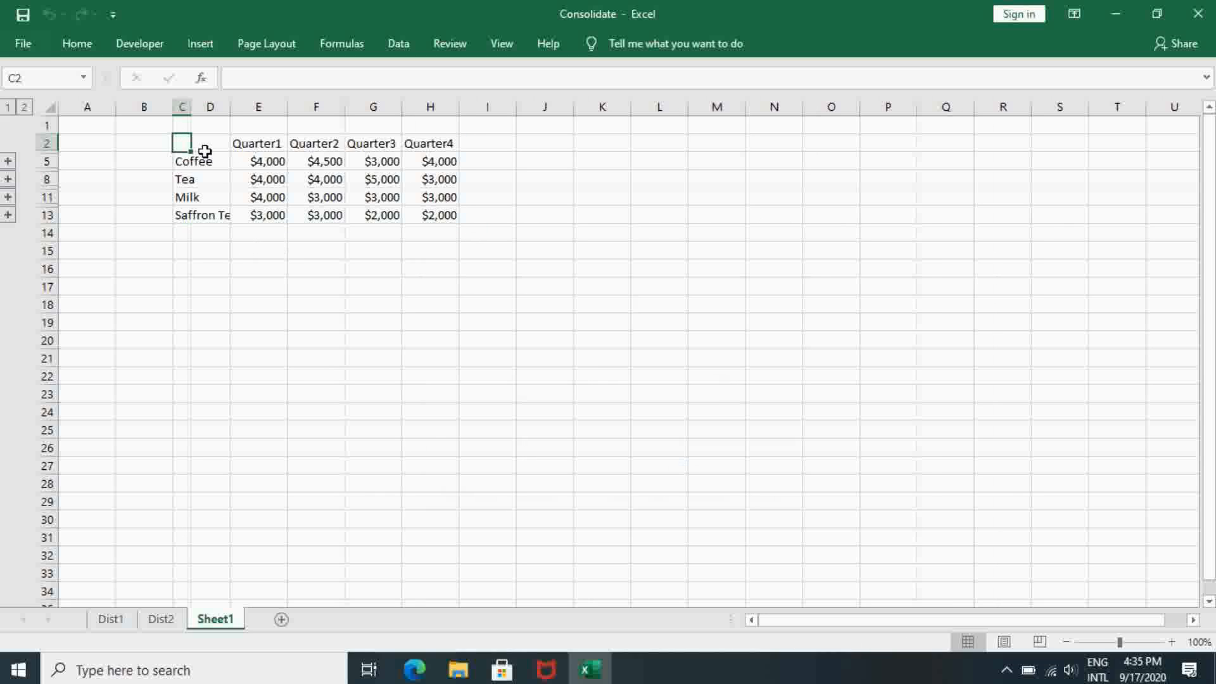
left_click(8, 162)
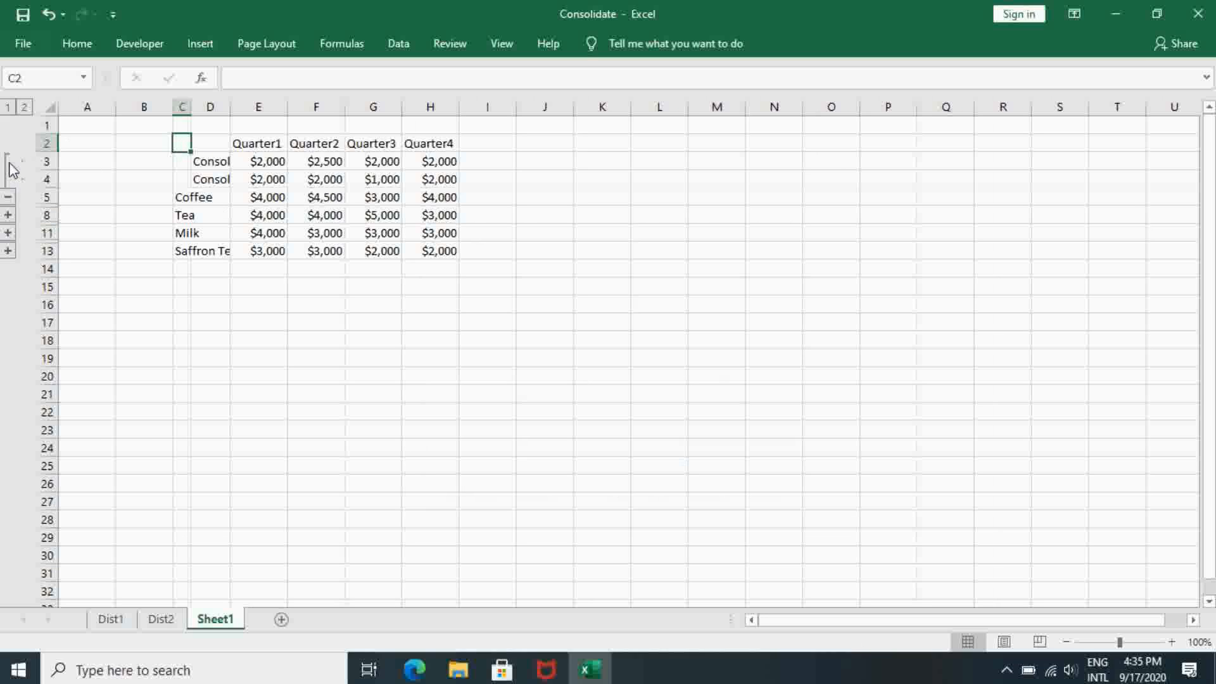
left_click(9, 216)
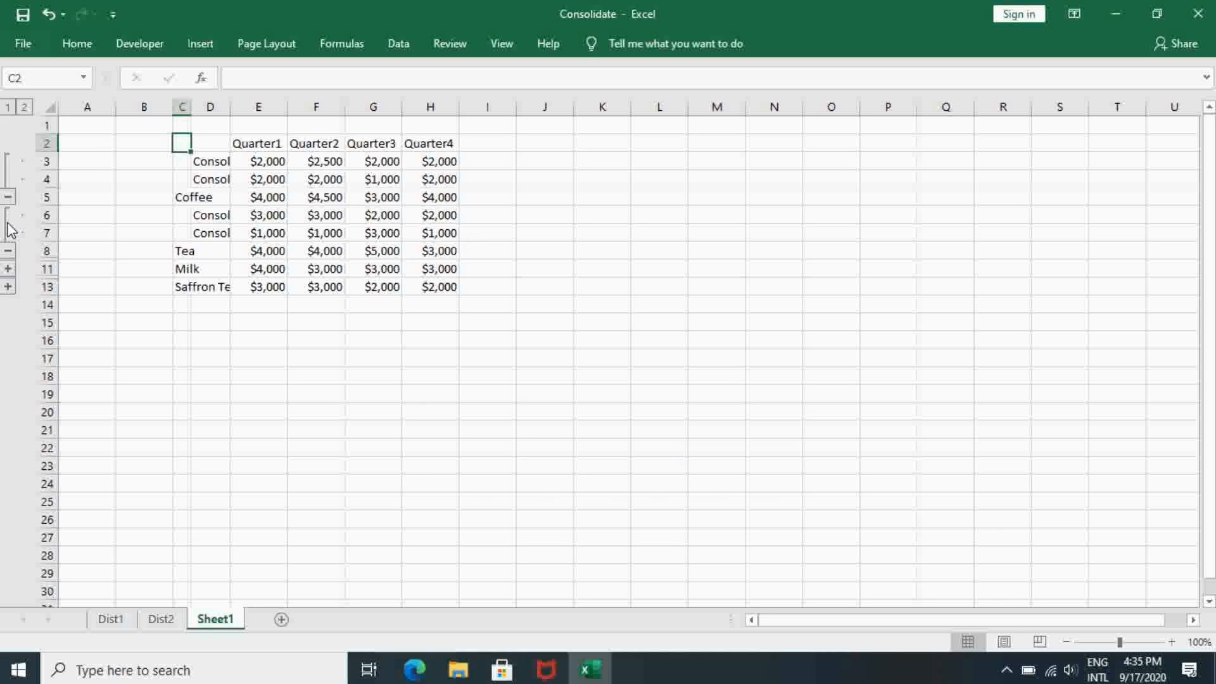
left_click(9, 269)
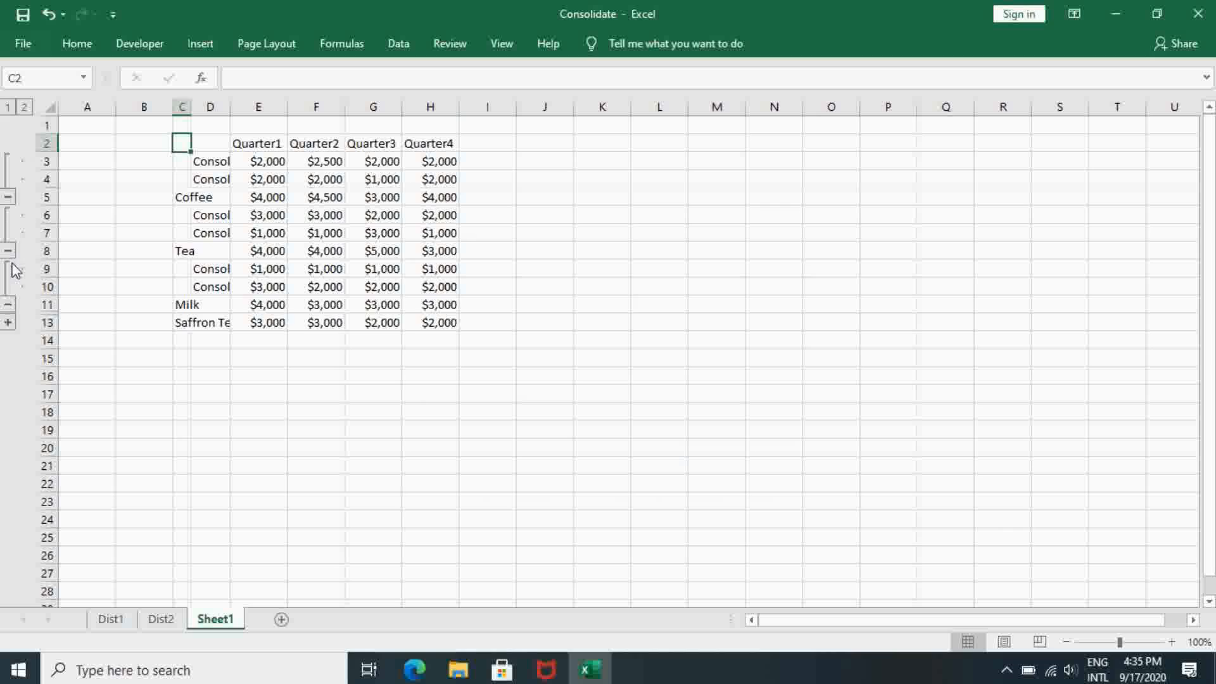
left_click(9, 324)
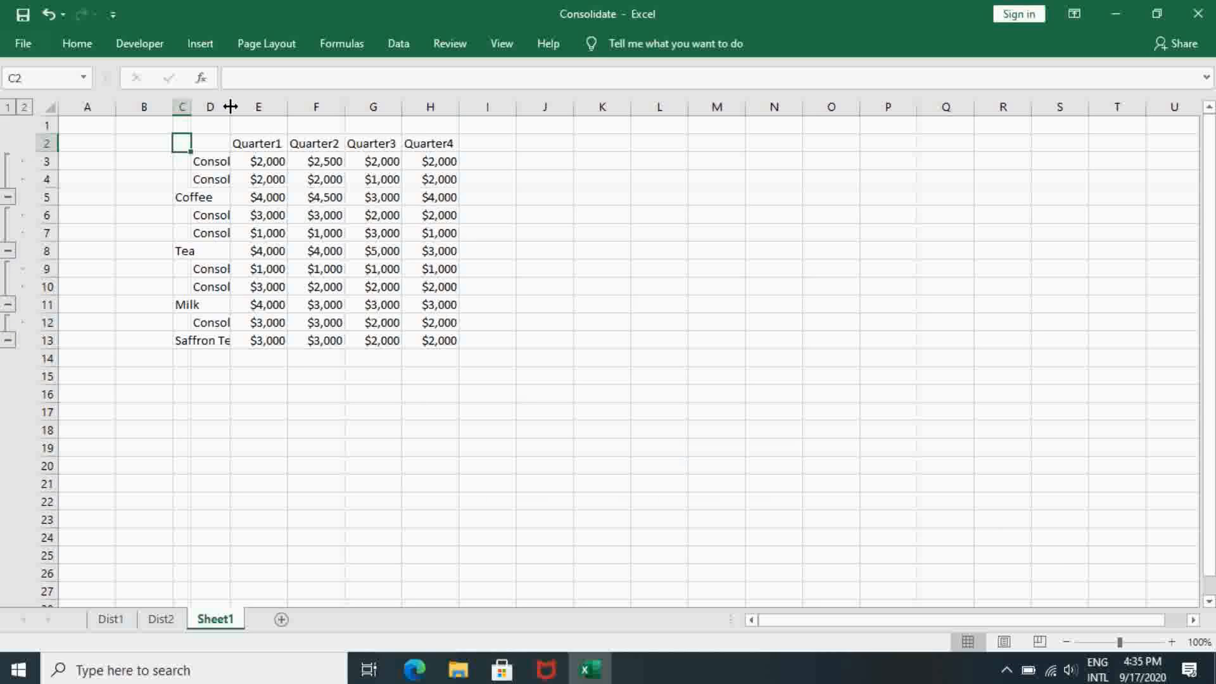
left_click_drag(233, 109, 288, 113)
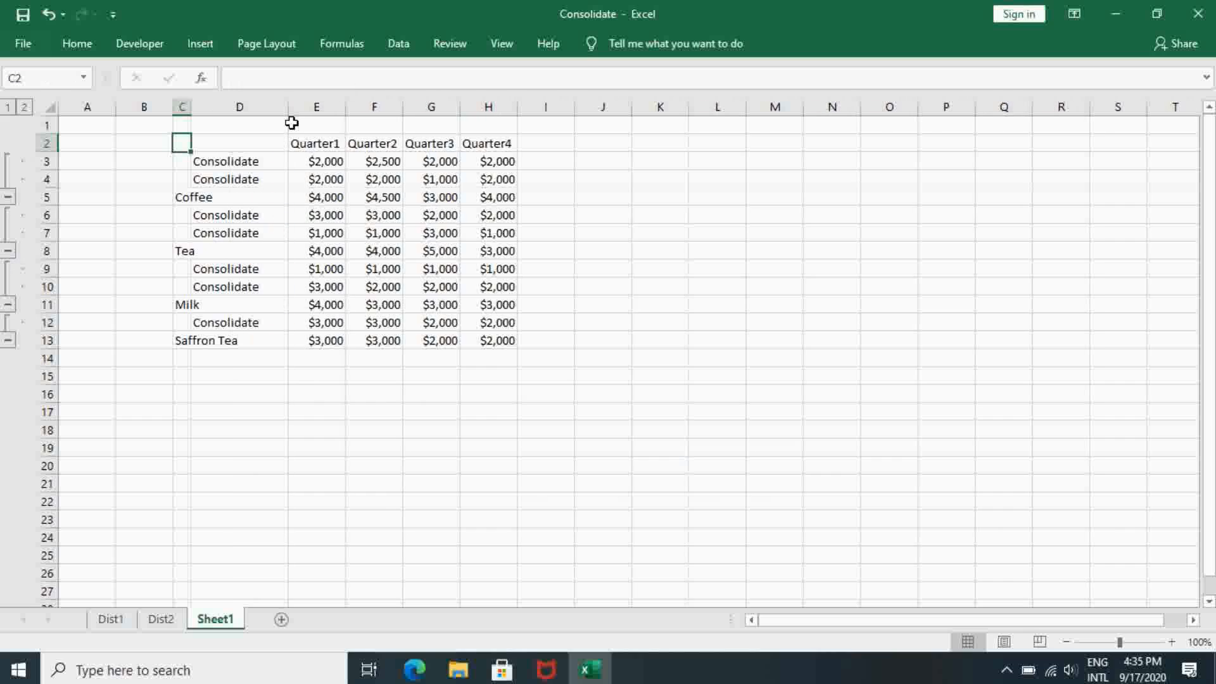
Compare the two Coffee detail rows with the Coffee total row in the consolidated table
left_click(240, 166)
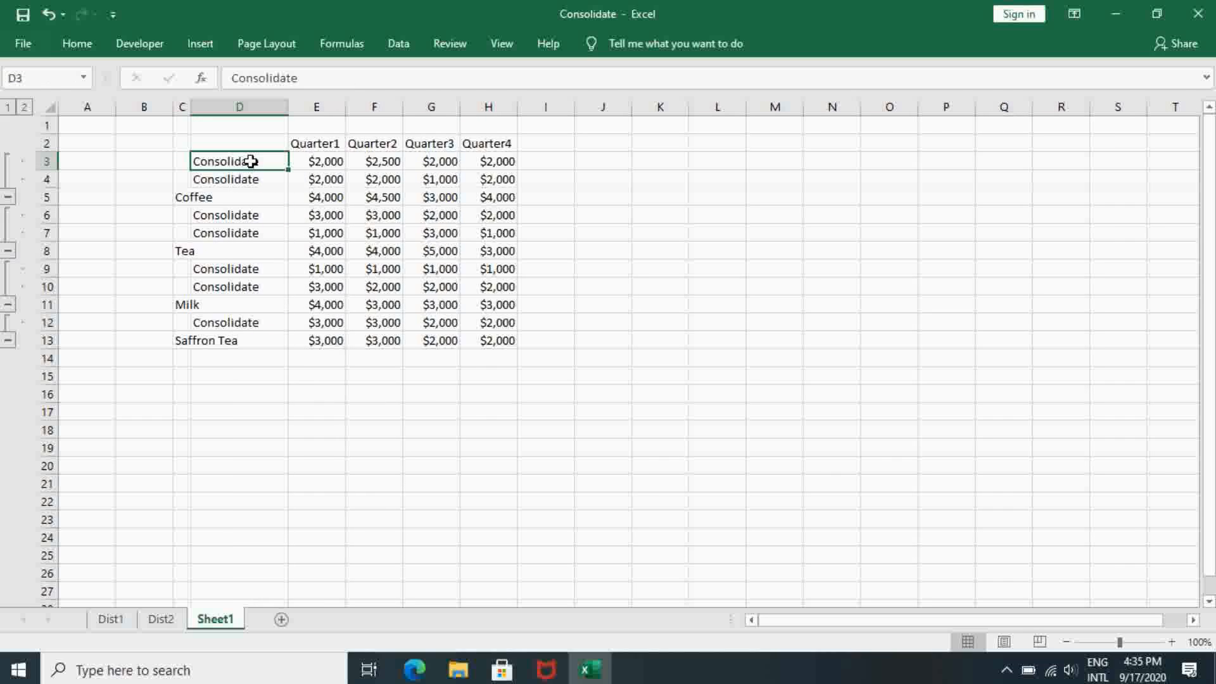
left_click_drag(251, 162, 477, 180)
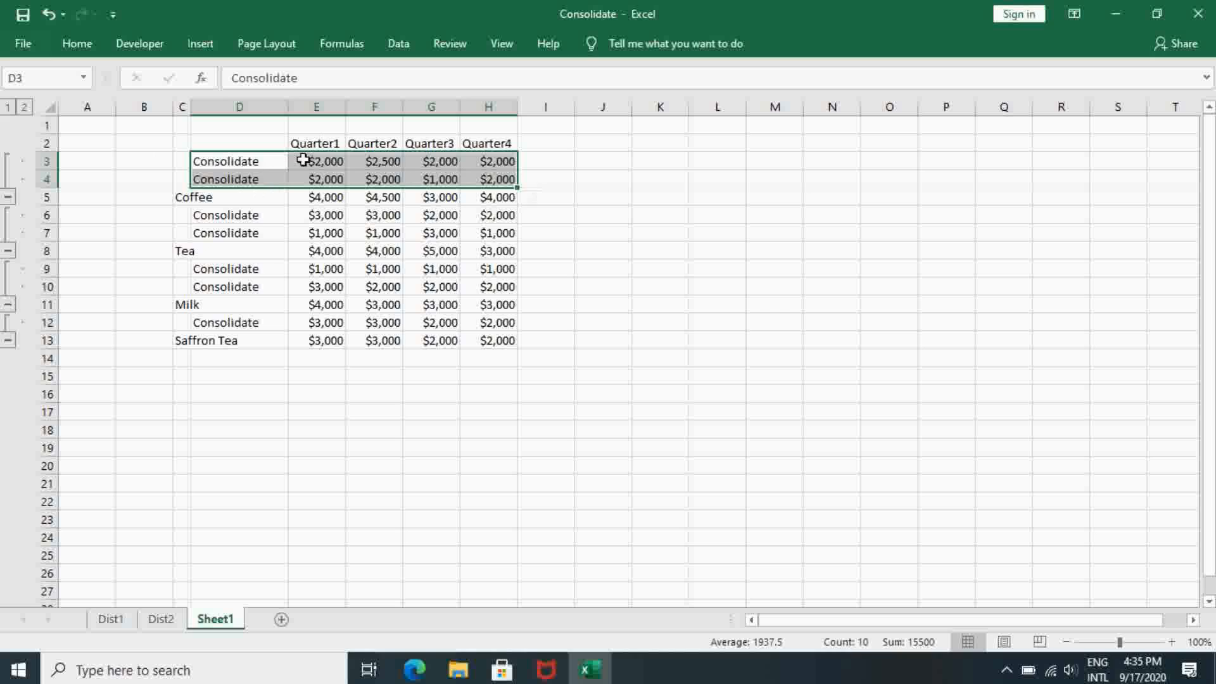
left_click(242, 197)
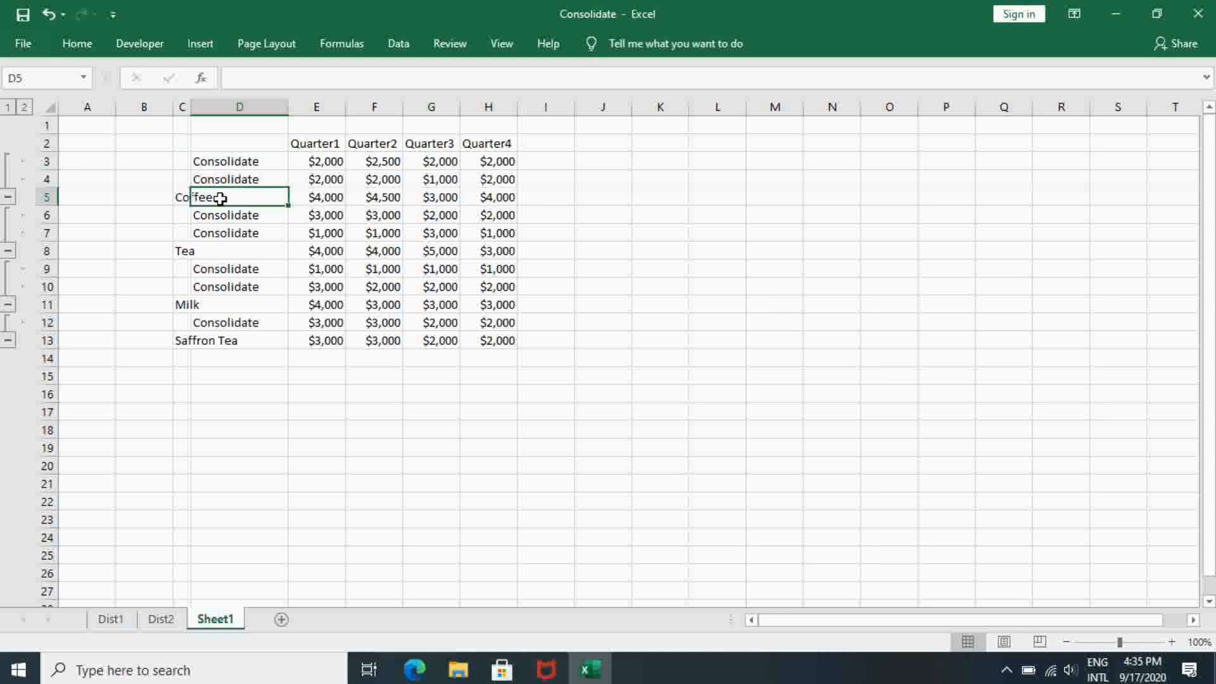
left_click_drag(220, 198, 479, 198)
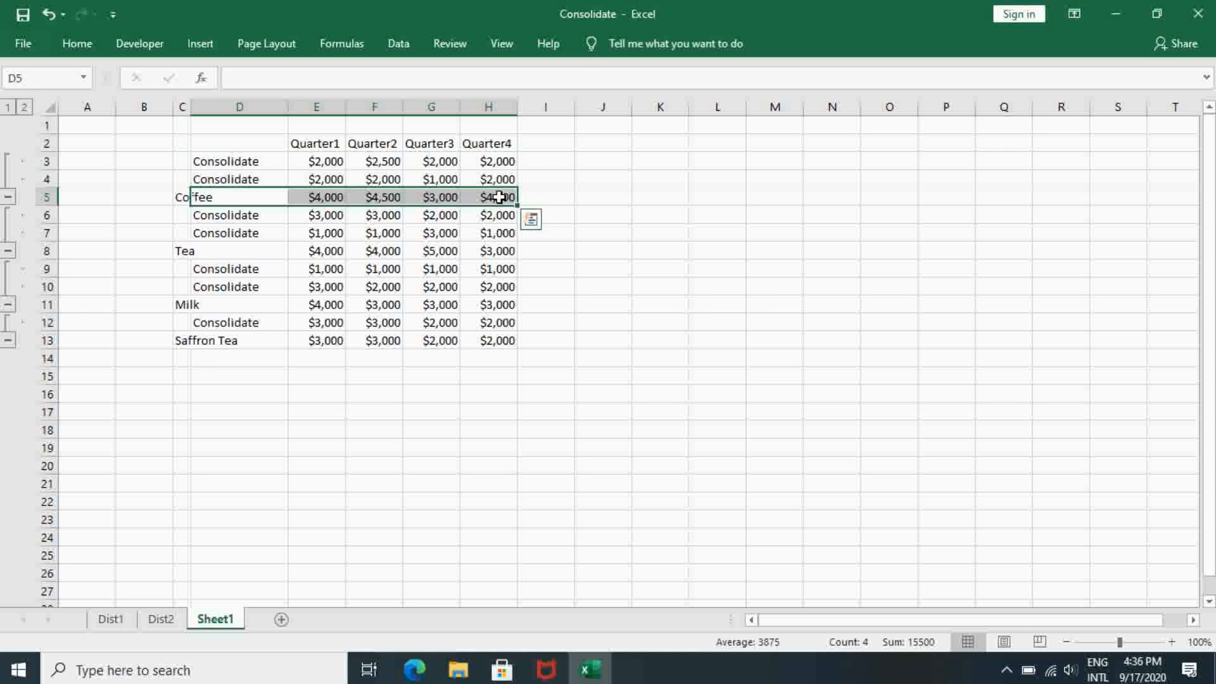
left_click(281, 145)
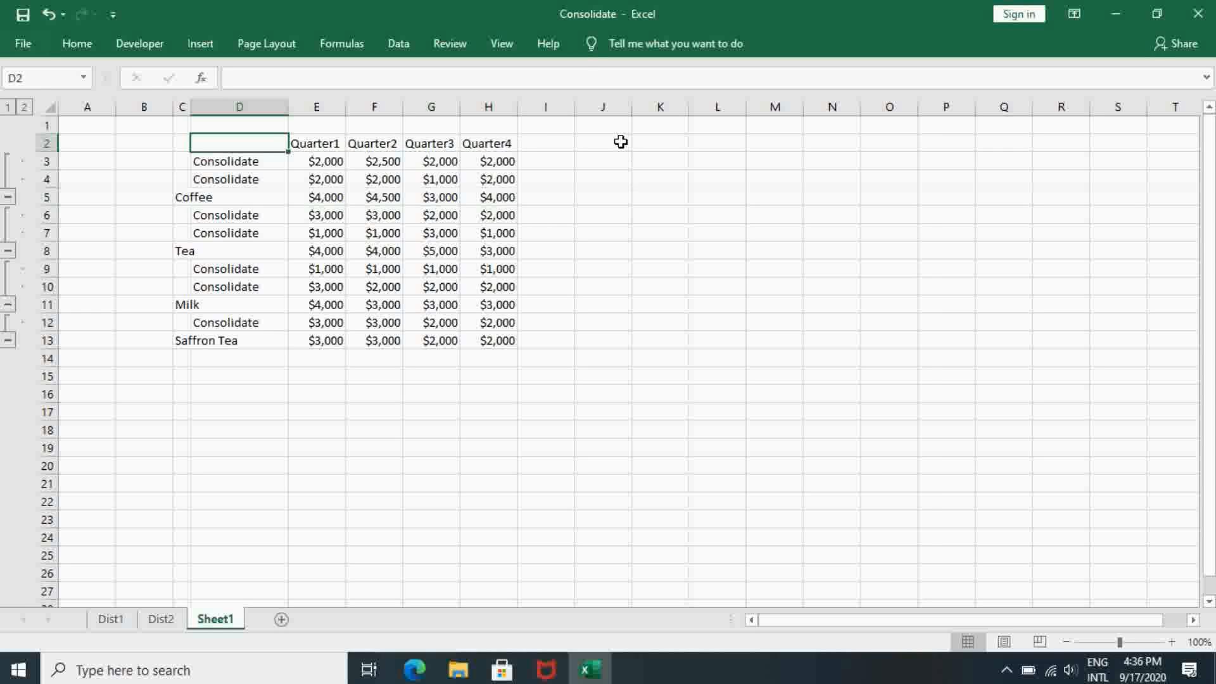
Consolidate the same two ranges again at cell K2 with links to the source data turned off
left_click(662, 149)
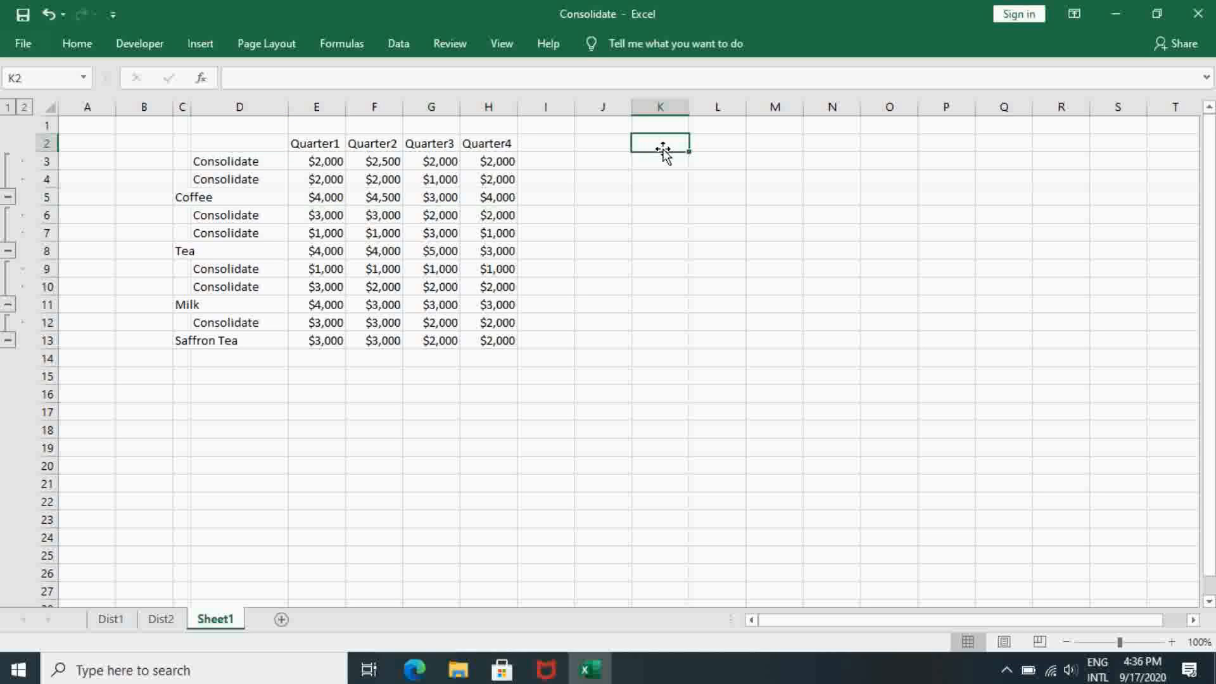
left_click(399, 44)
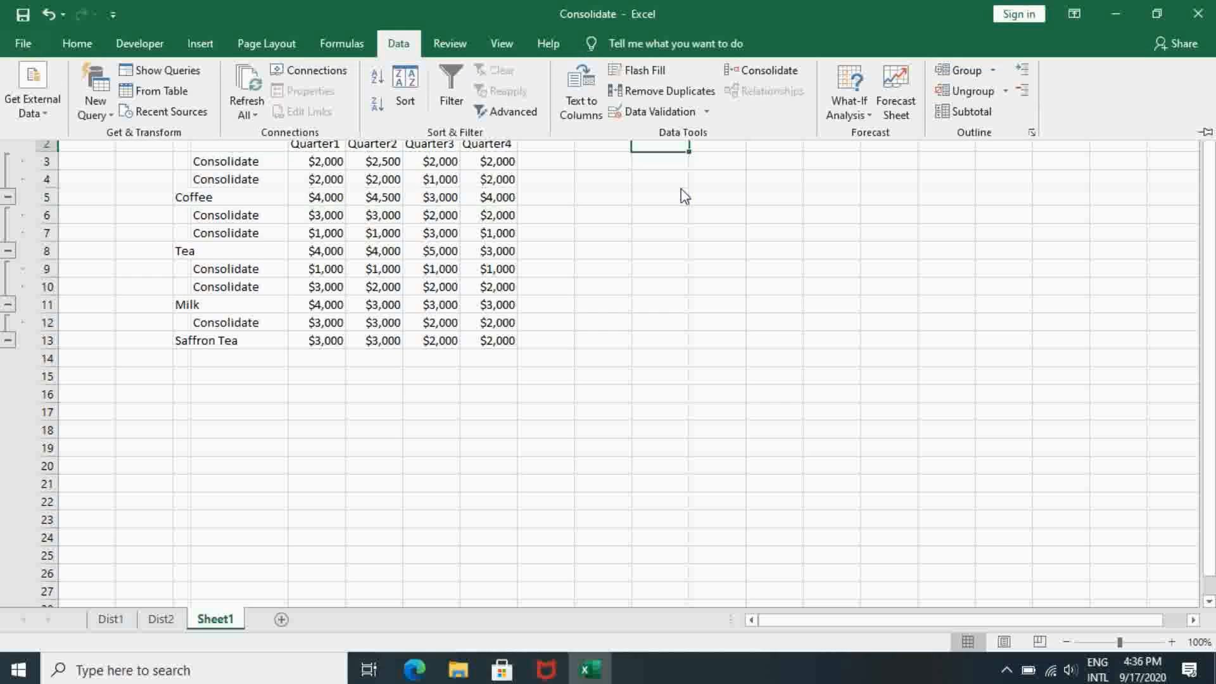
left_click(774, 71)
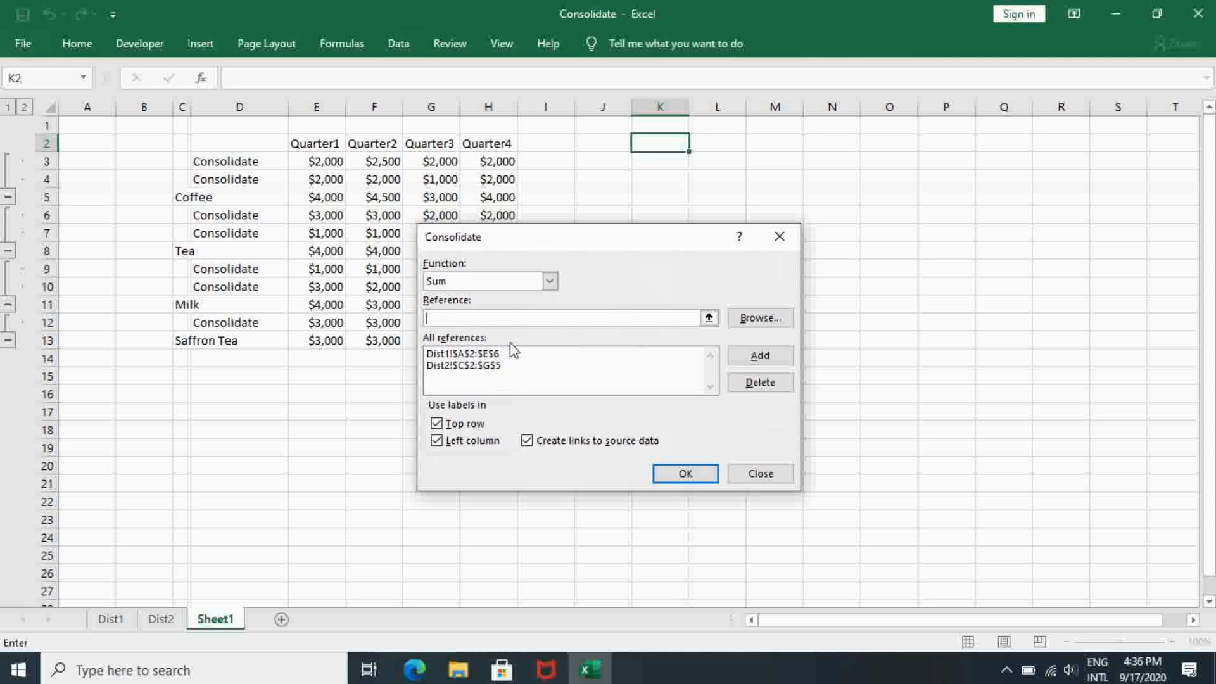
left_click(526, 442)
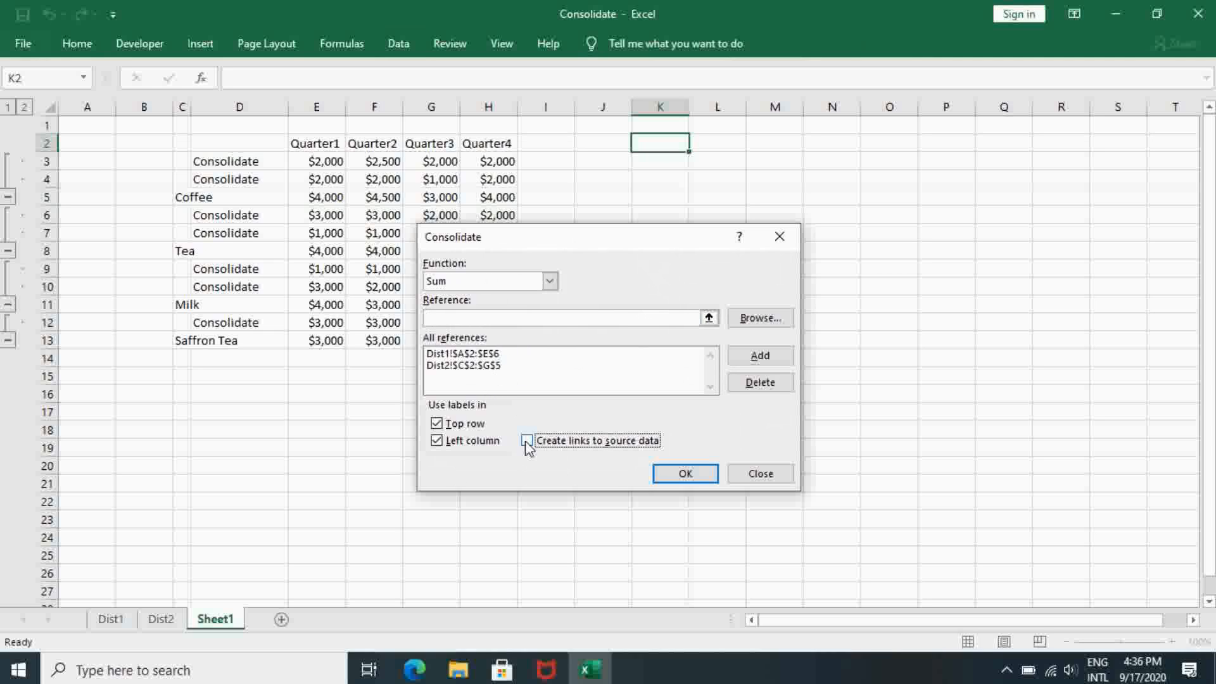
left_click(686, 475)
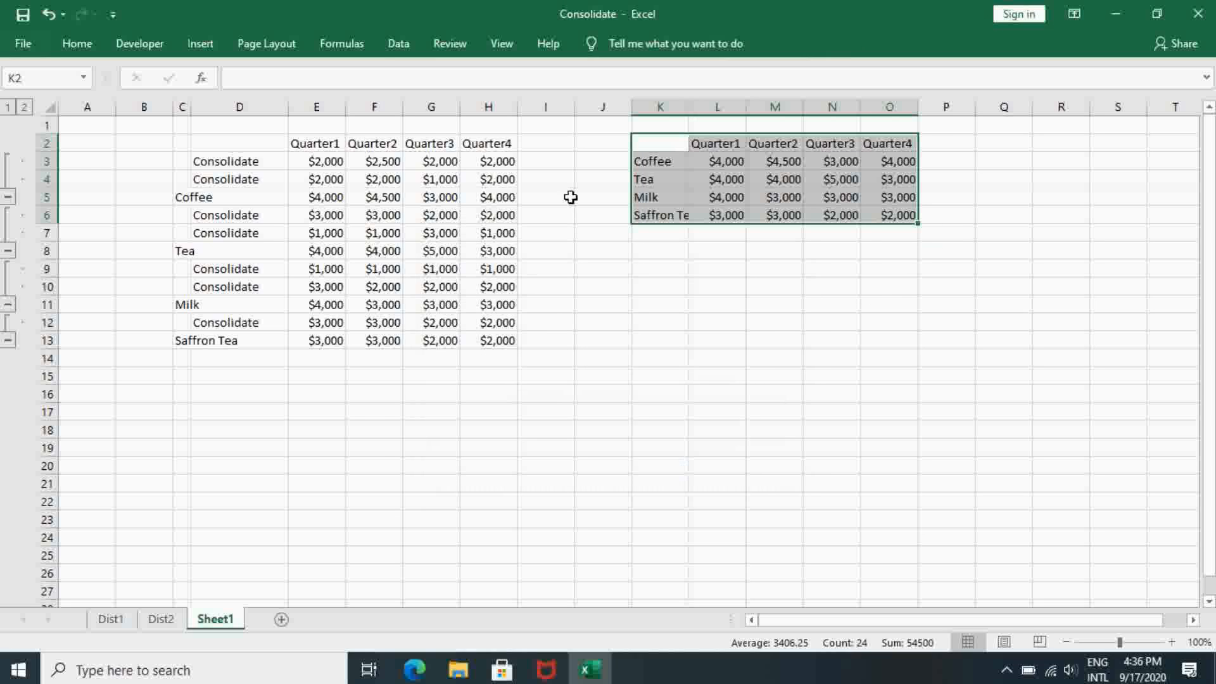
Compare the unlinked table at K2 with the source detail labels in column D of the linked table
left_click(675, 163)
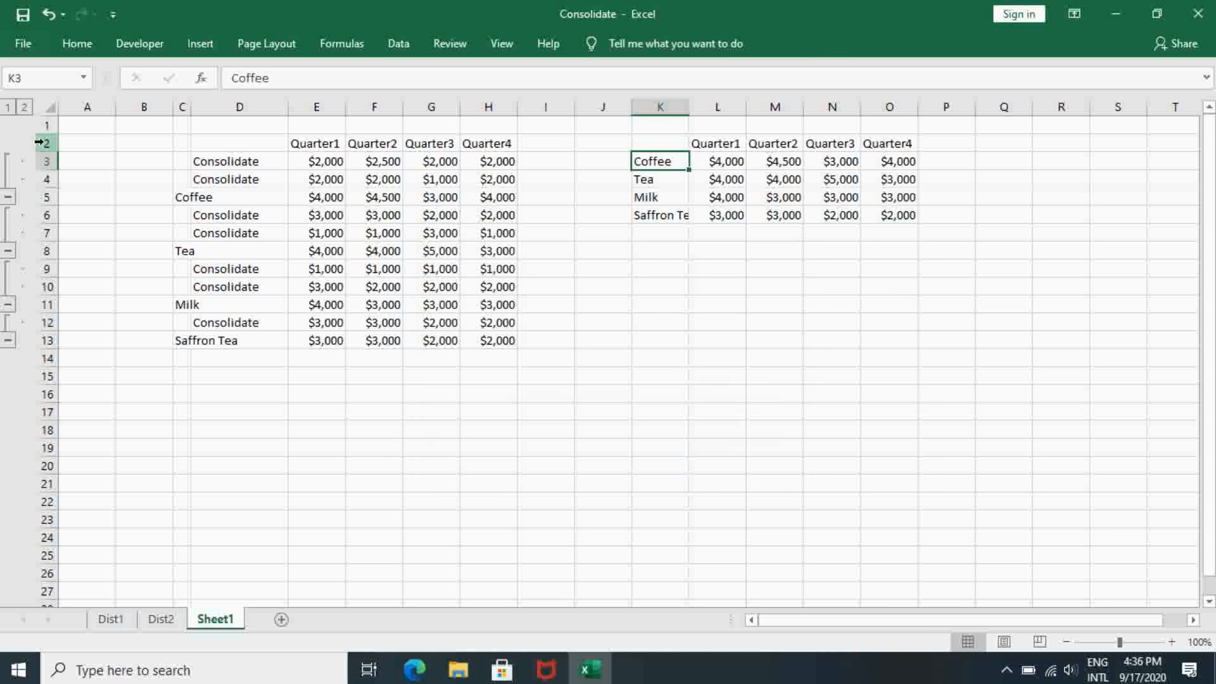
mouse_move(251, 161)
left_mouse_down()
mouse_move(255, 174)
mouse_move(266, 163)
left_mouse_up()
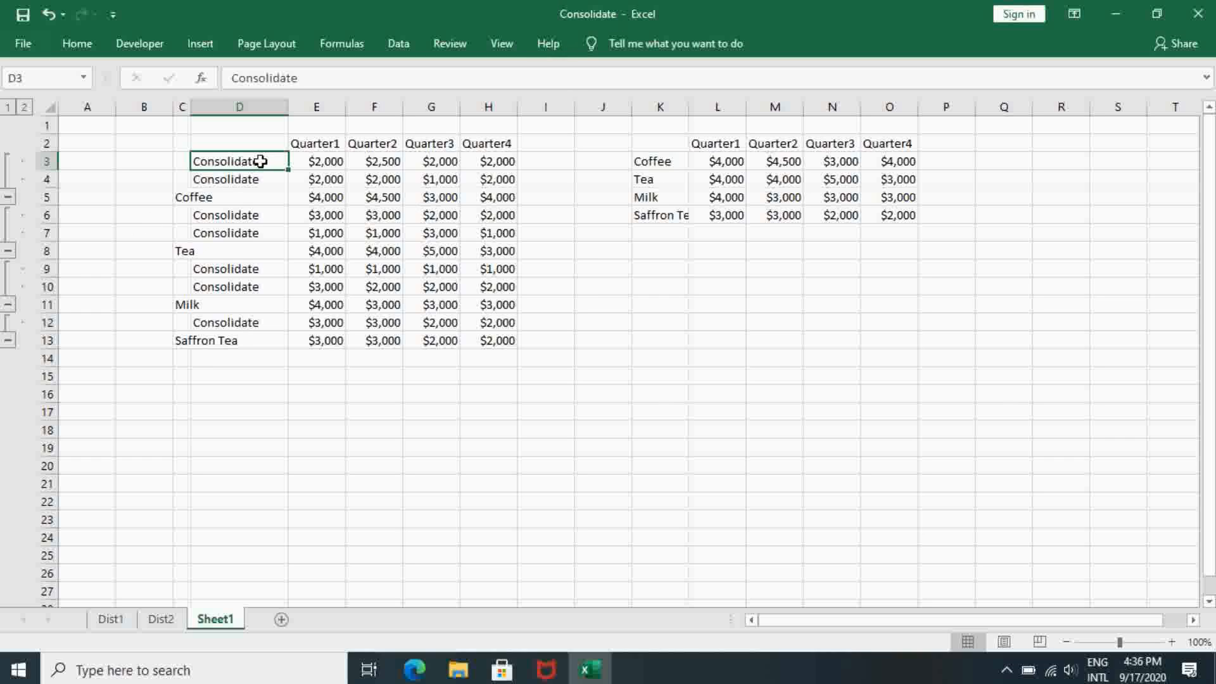
left_click_drag(260, 165, 261, 320)
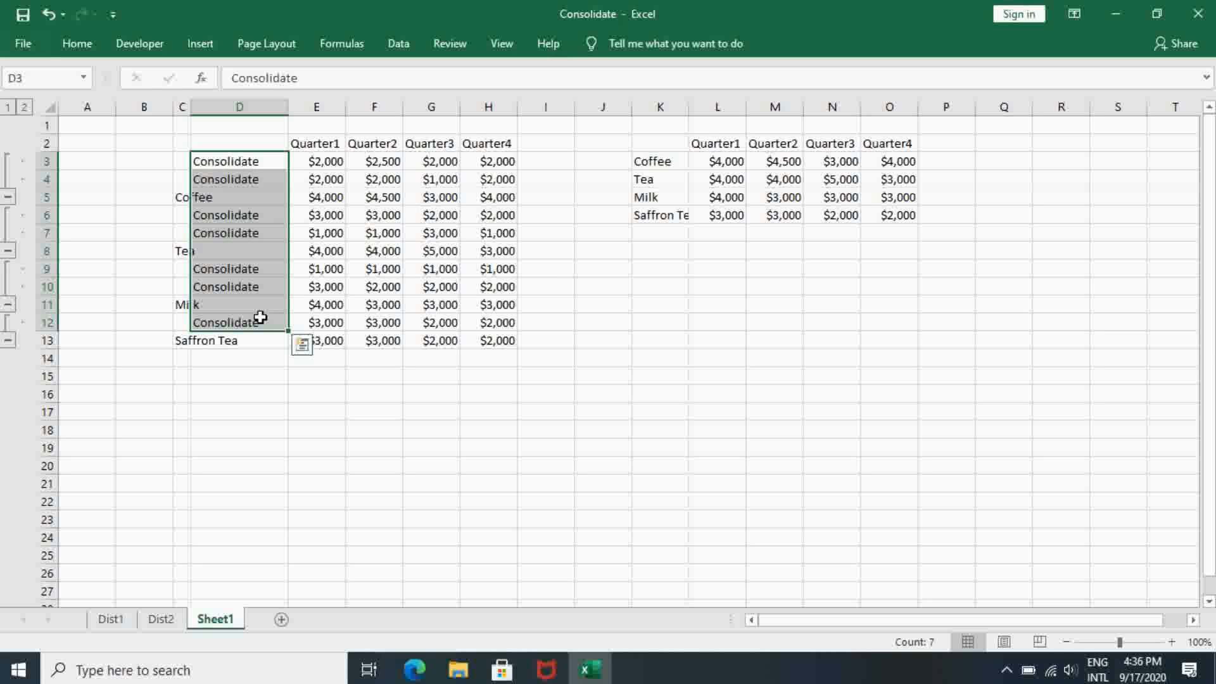
left_click(265, 177)
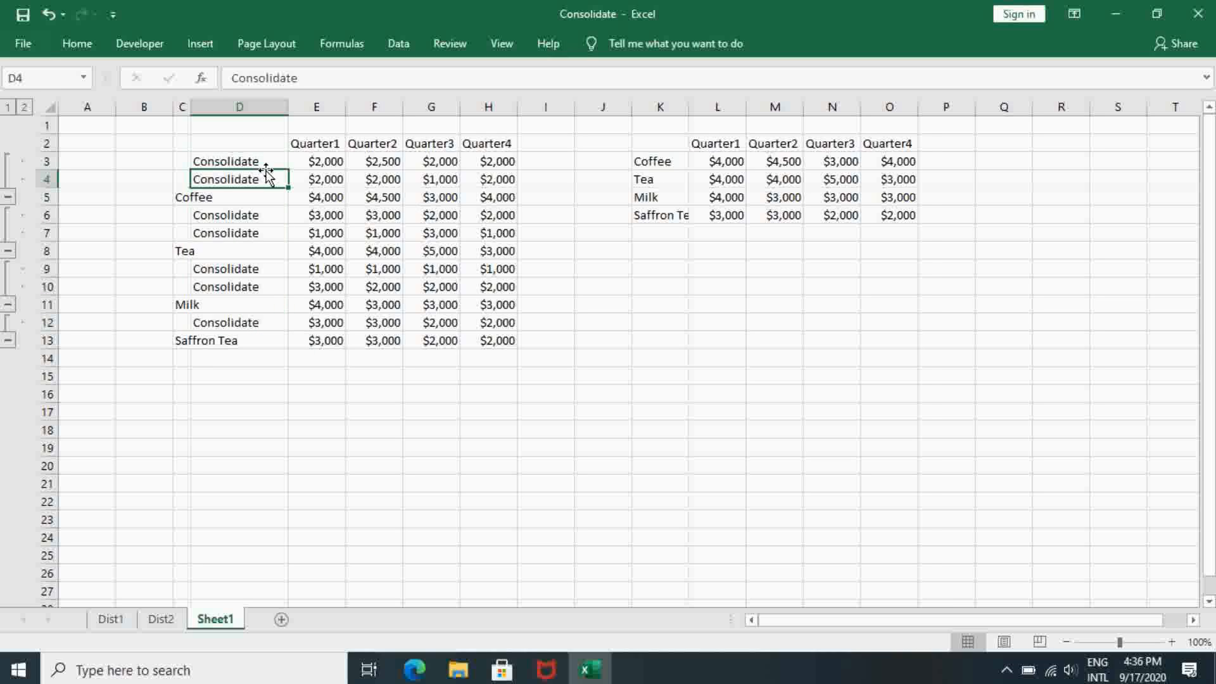
Change the Quarter1 Coffee value on the Dist1 sheet to $4,000
left_click(338, 196)
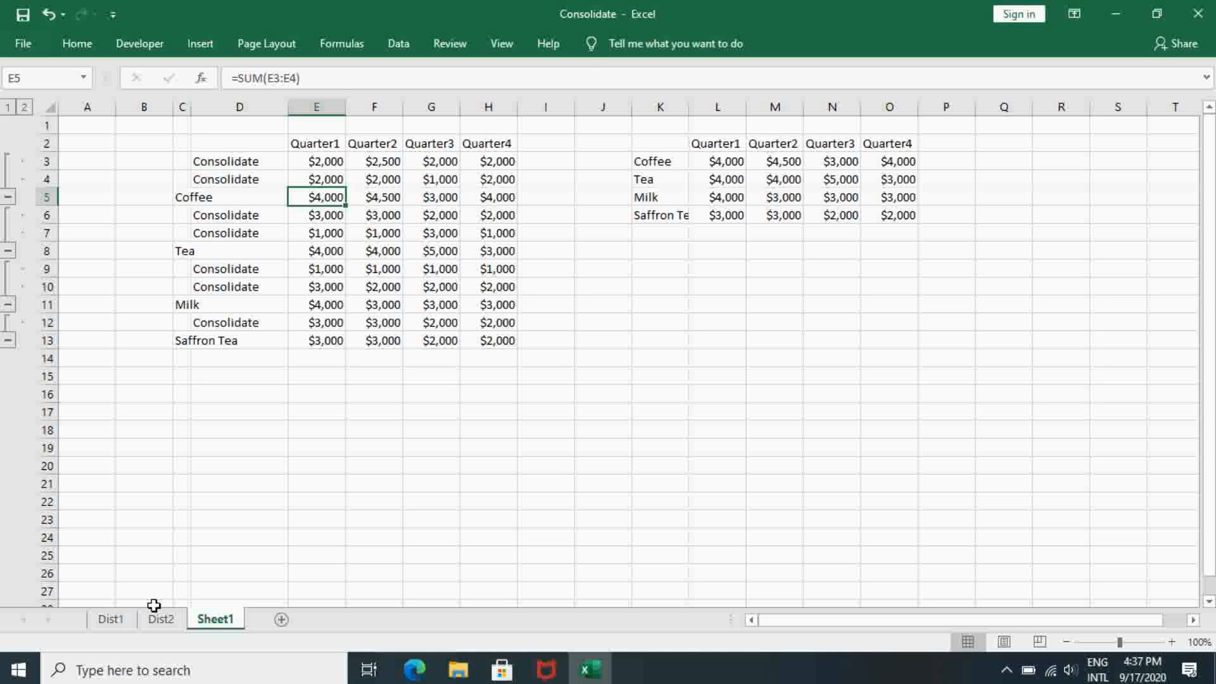
left_click(109, 619)
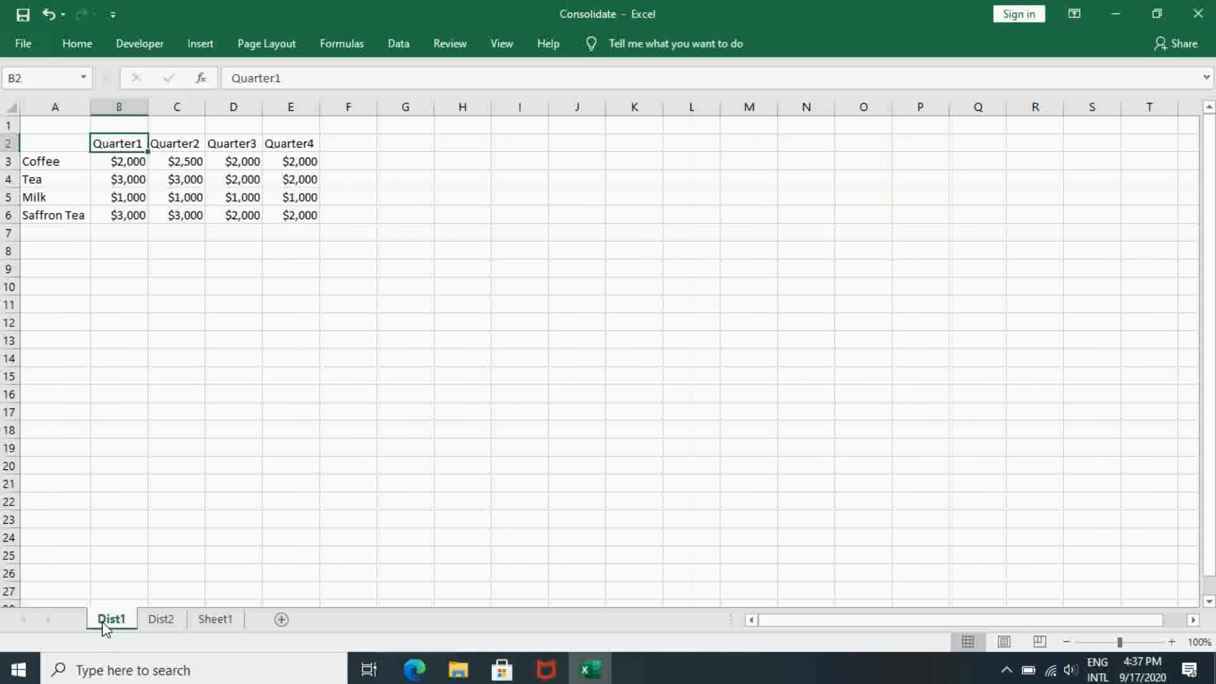
left_click(122, 160)
double_click(122, 160)
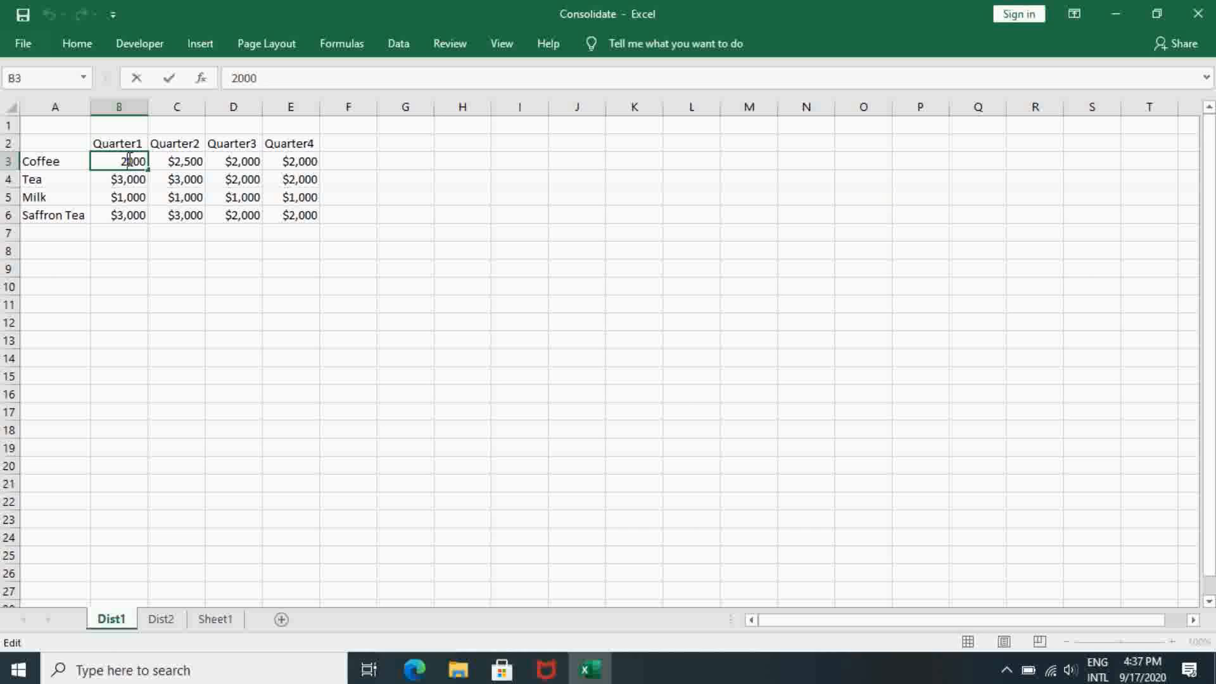
key("BackSpace")
type("4")
left_click(44, 160)
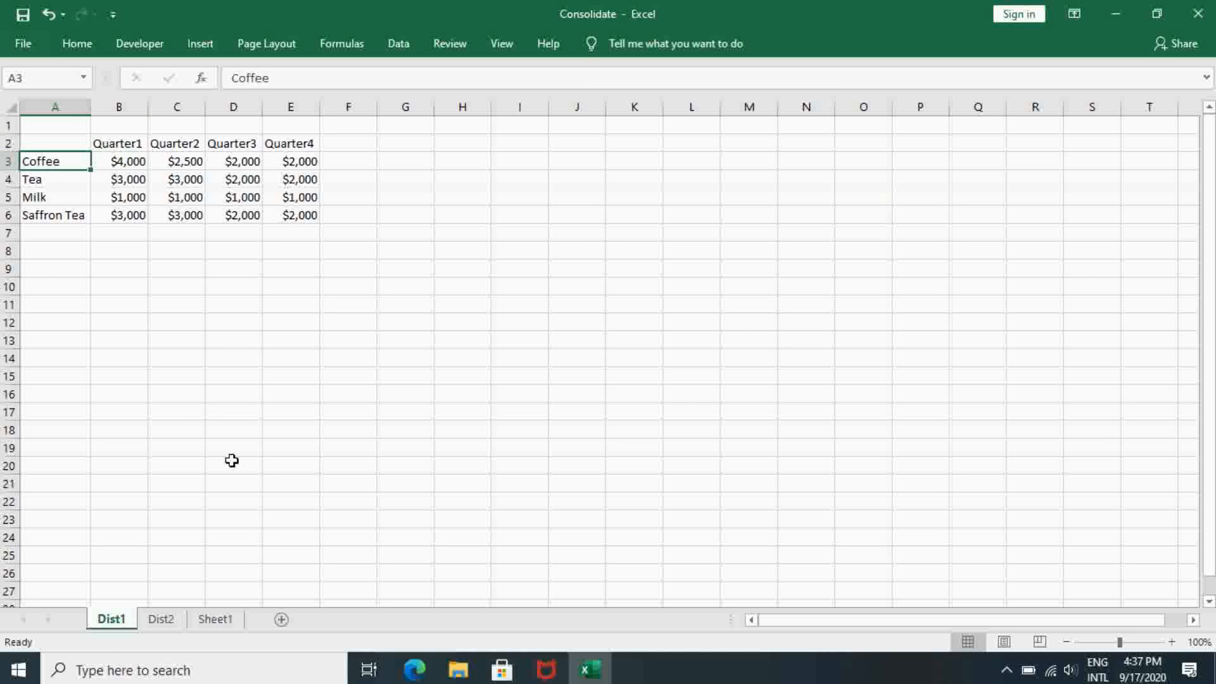
Compare the Quarter1 Coffee total in the linked table on Sheet1 with the one in the unlinked table
left_click(227, 621)
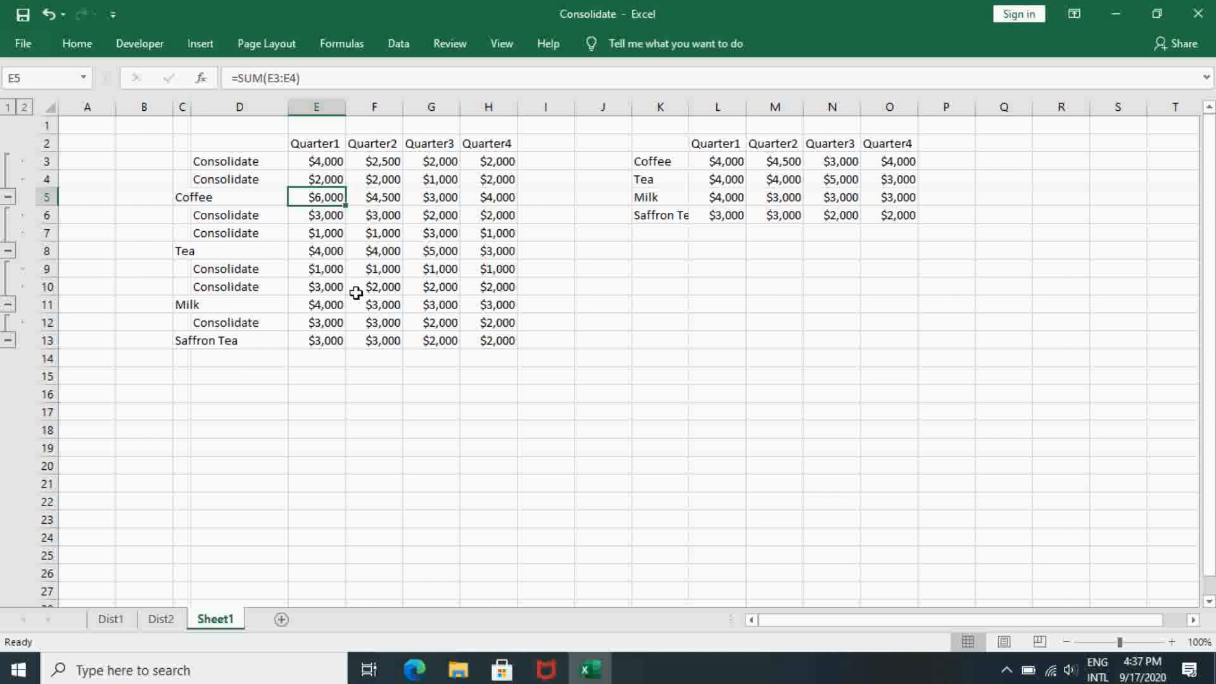
left_click(731, 163)
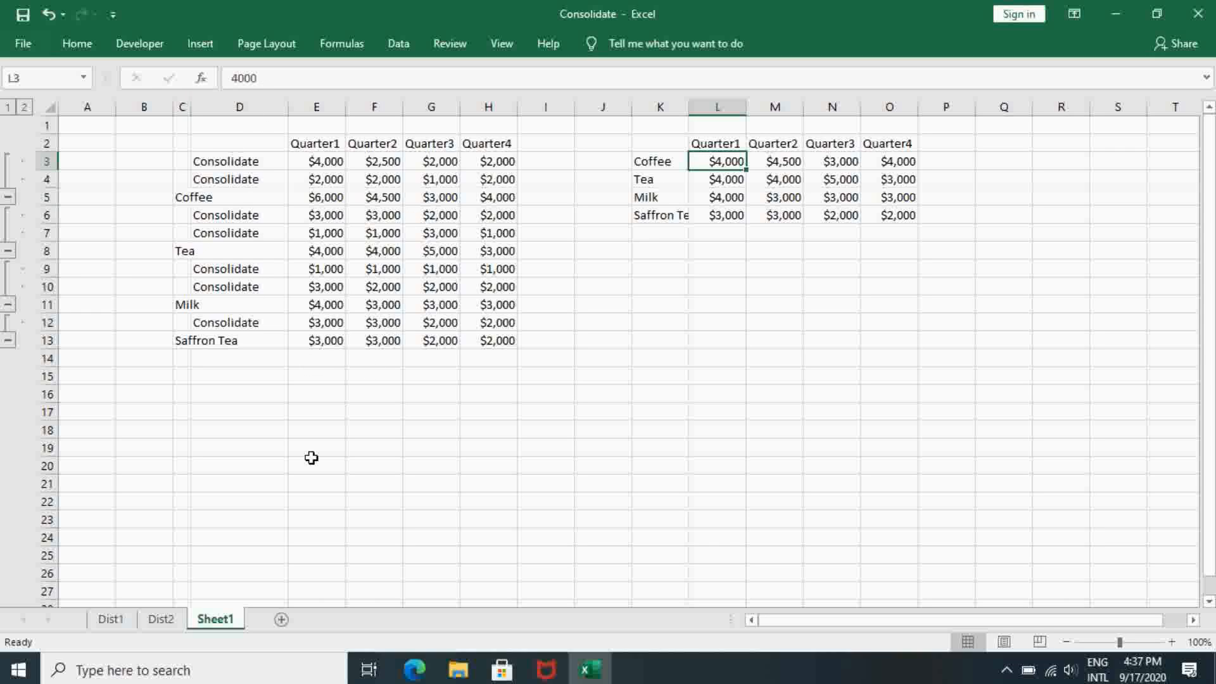
Add a new worksheet and select its cell C2
left_click(282, 621)
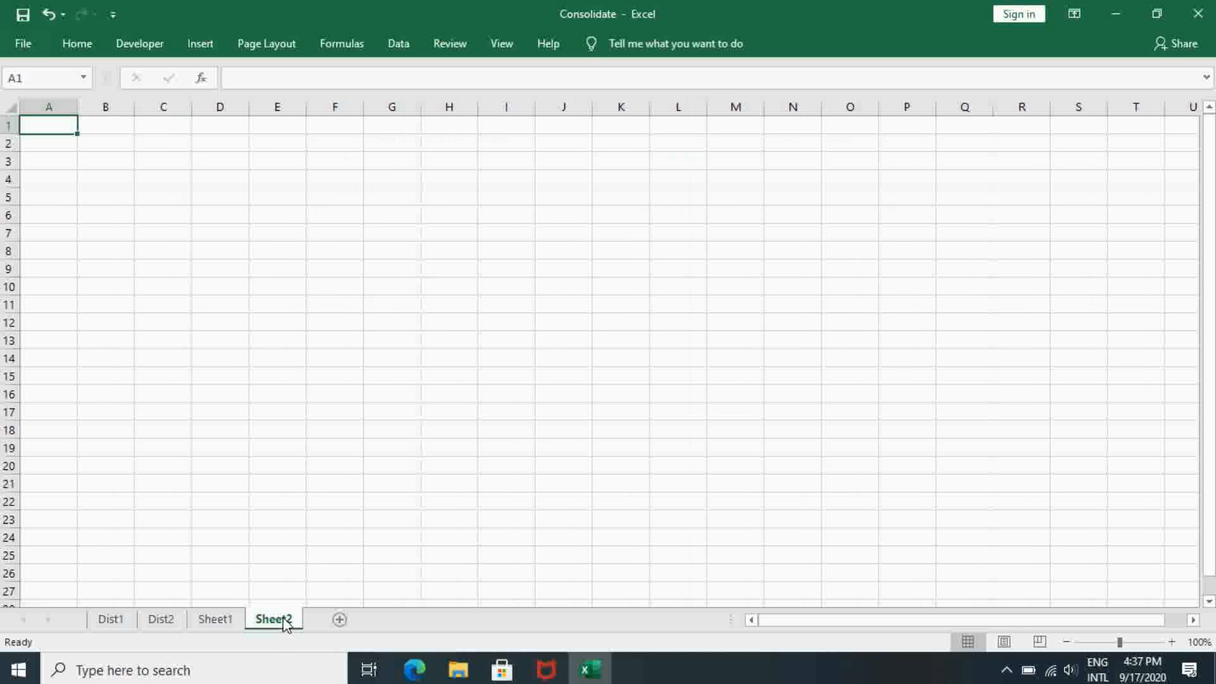
left_click(167, 145)
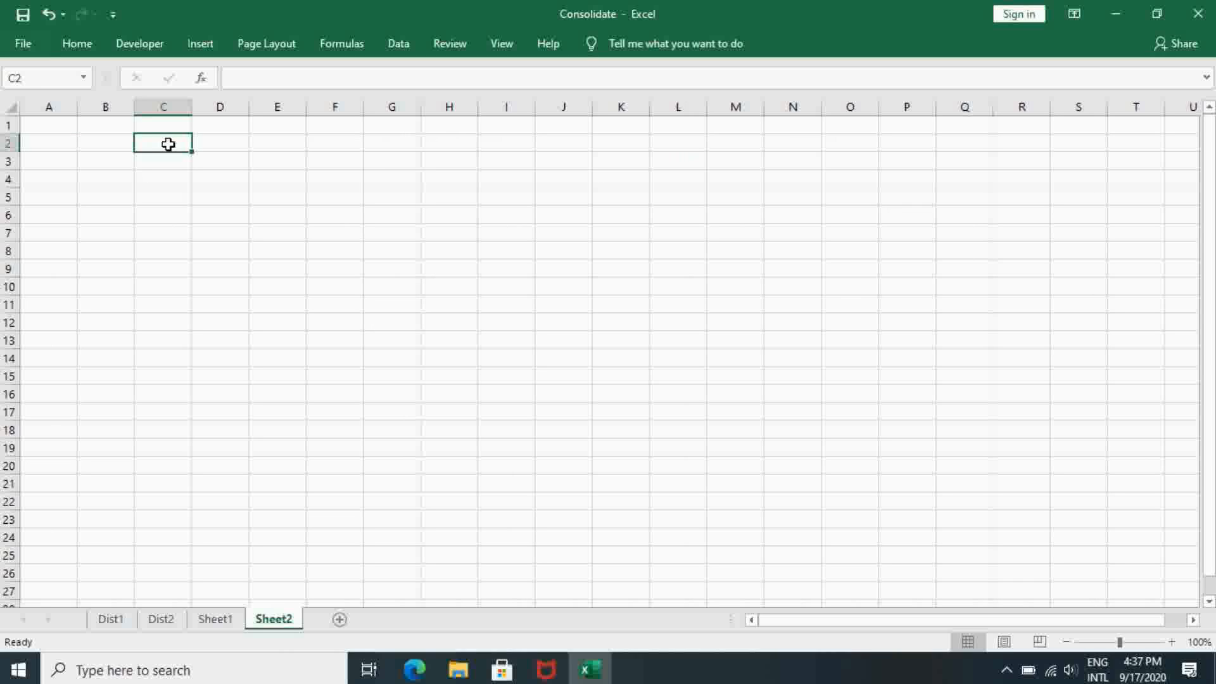
Open the Dist1 and Dist2 workbooks from File Explorer and look over the sales table in Dist1
left_click(458, 675)
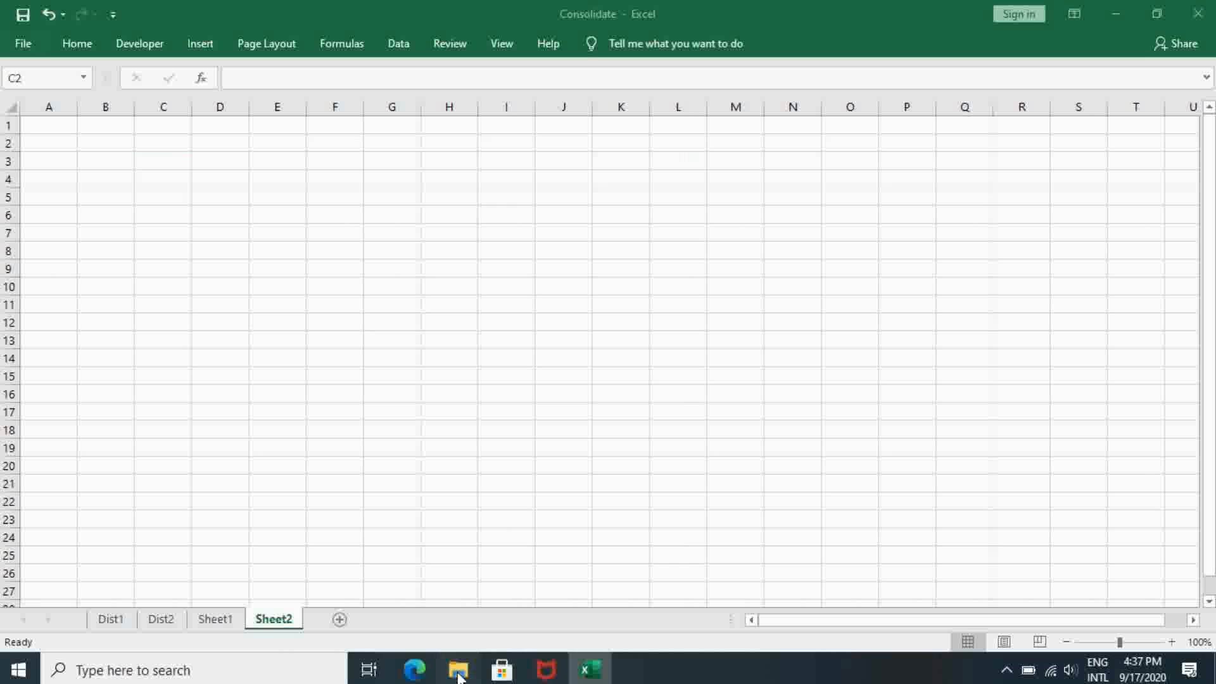
double_click(365, 299)
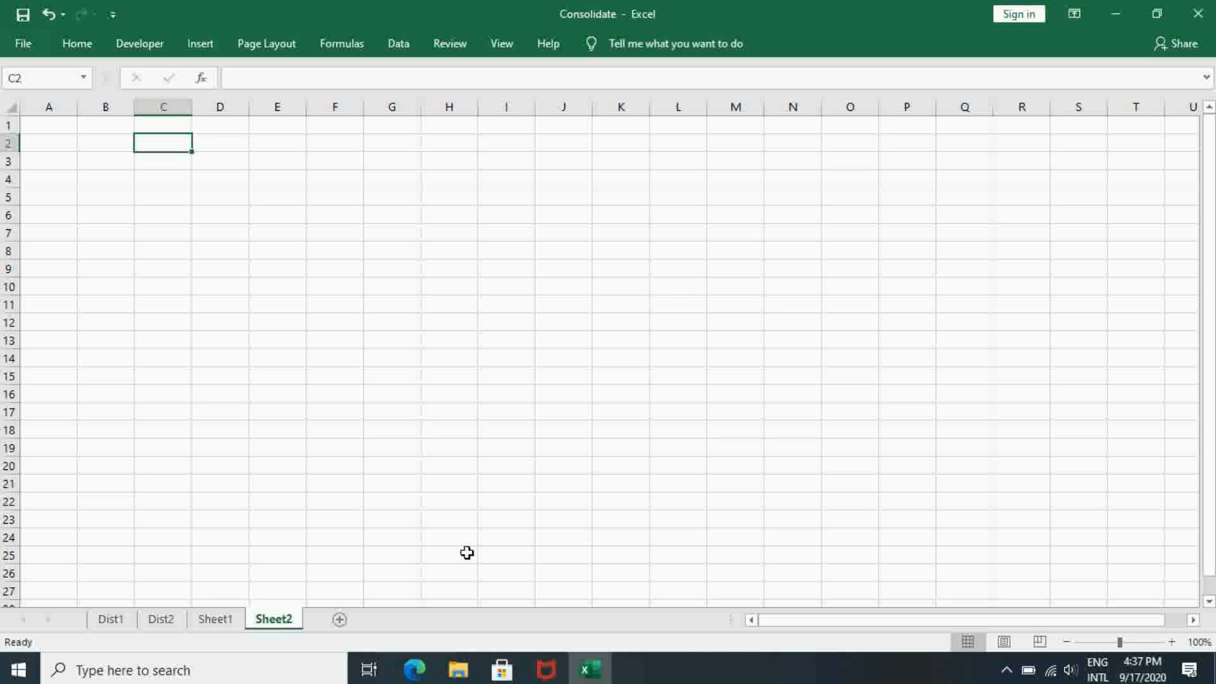
left_click(461, 671)
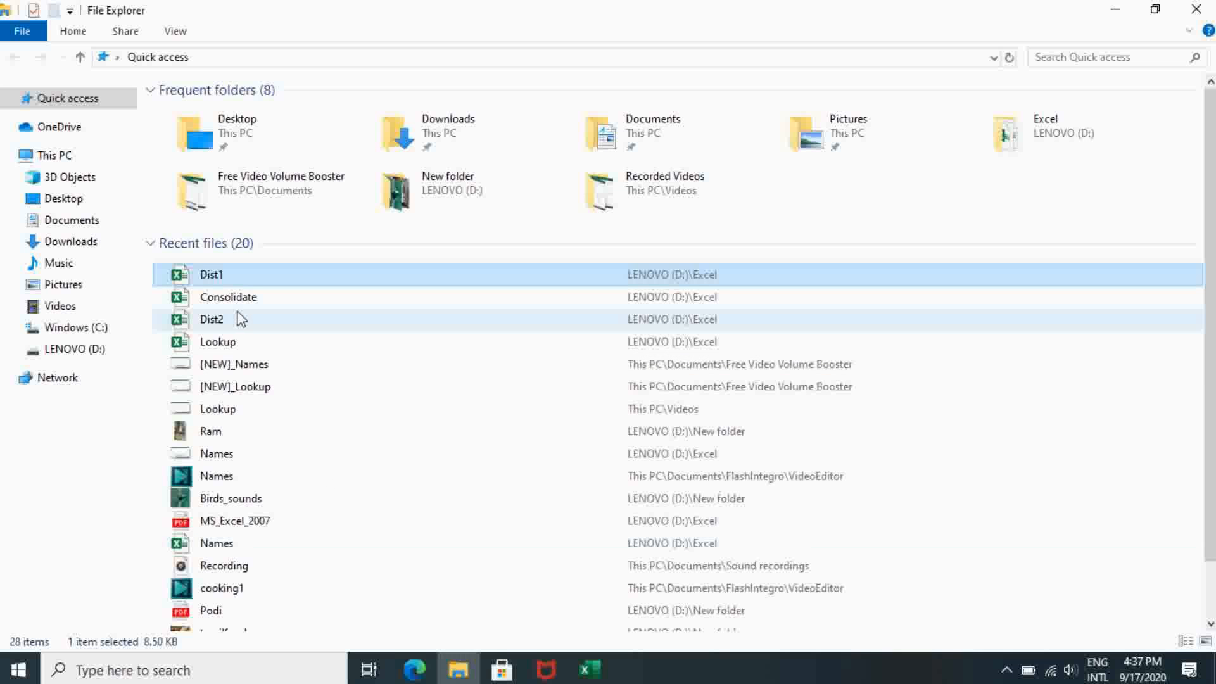
double_click(241, 320)
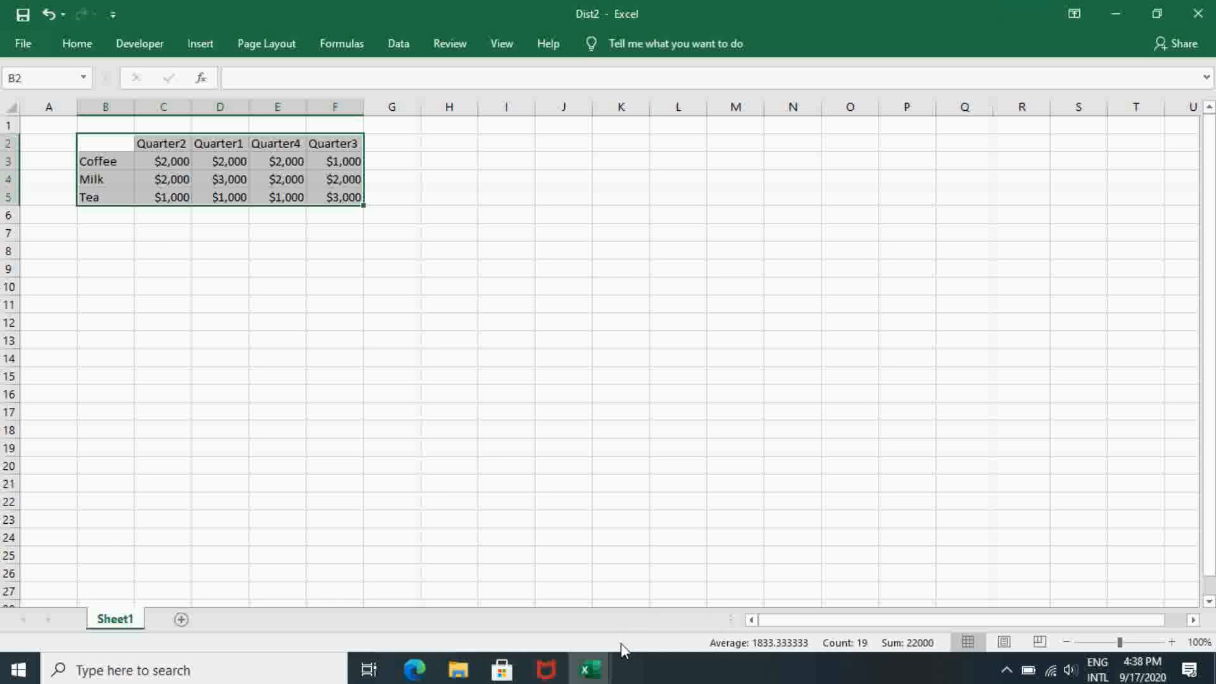
left_click(590, 670)
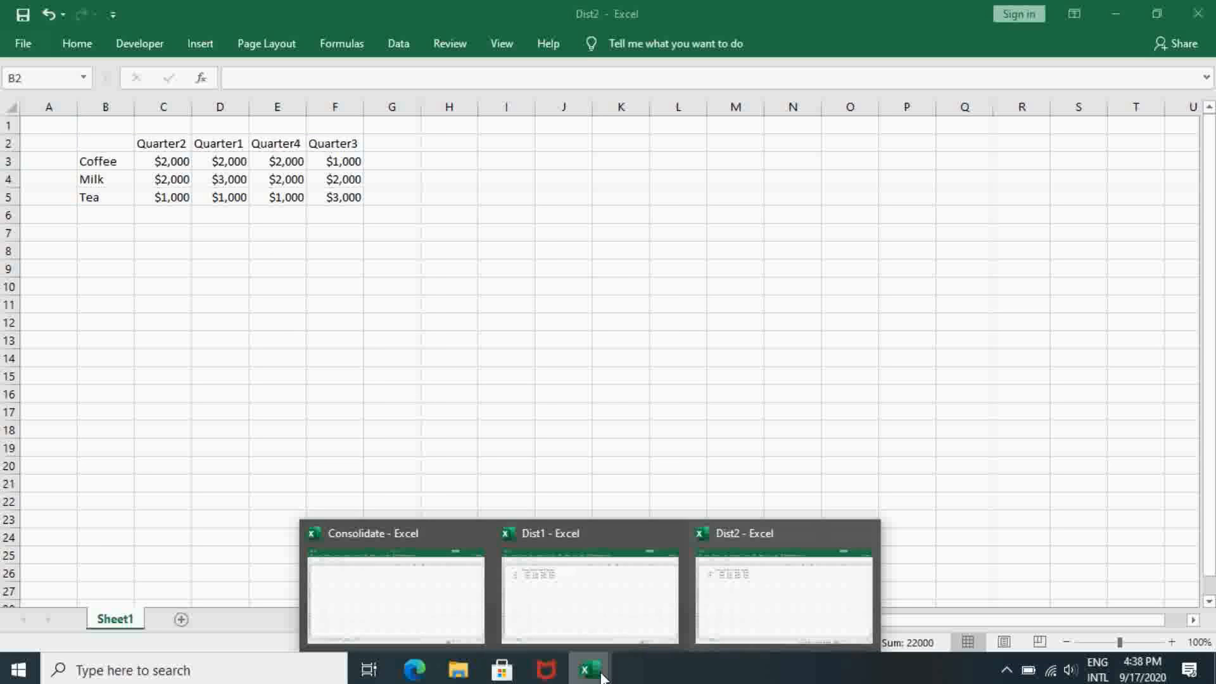
mouse_move(620, 572)
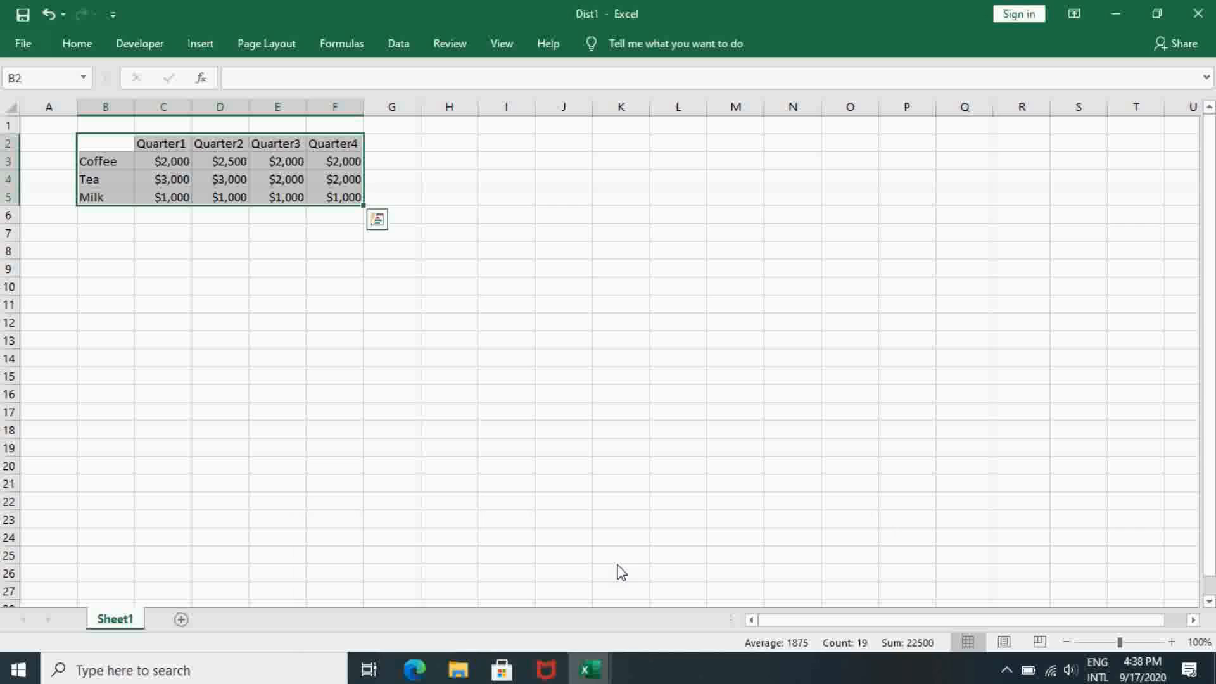
left_click(100, 146)
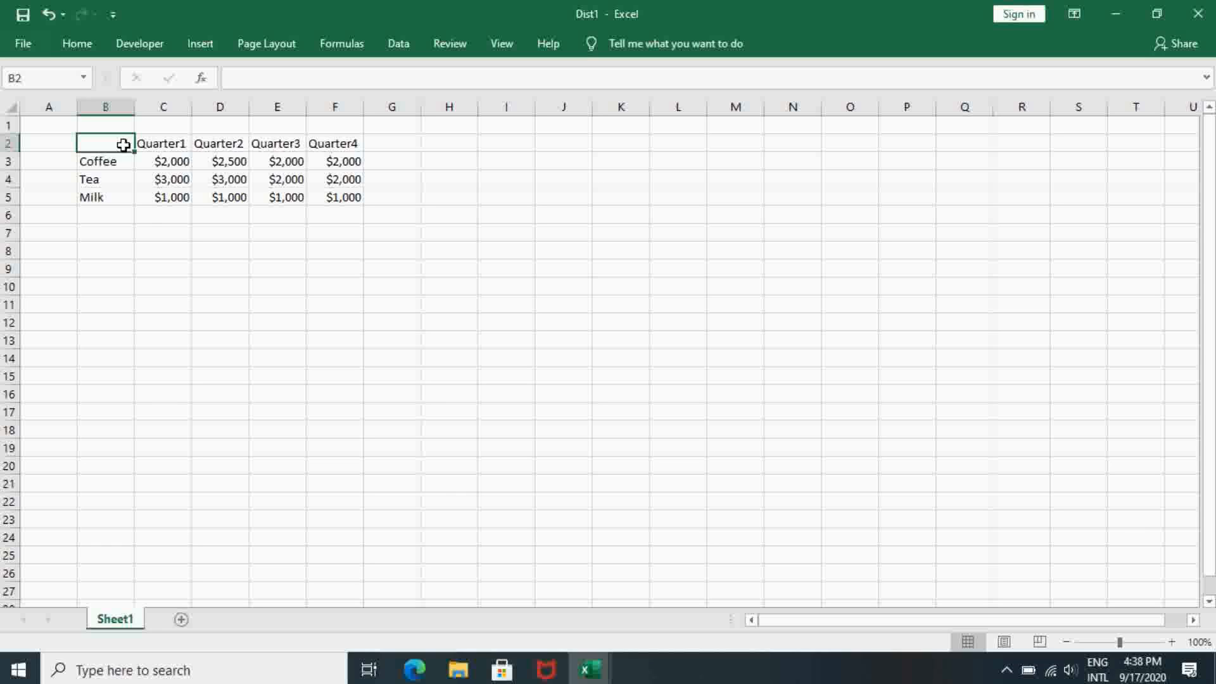
Return to the Consolidate workbook and start a consolidation at cell C2 of Sheet2
left_click(591, 679)
left_click(429, 586)
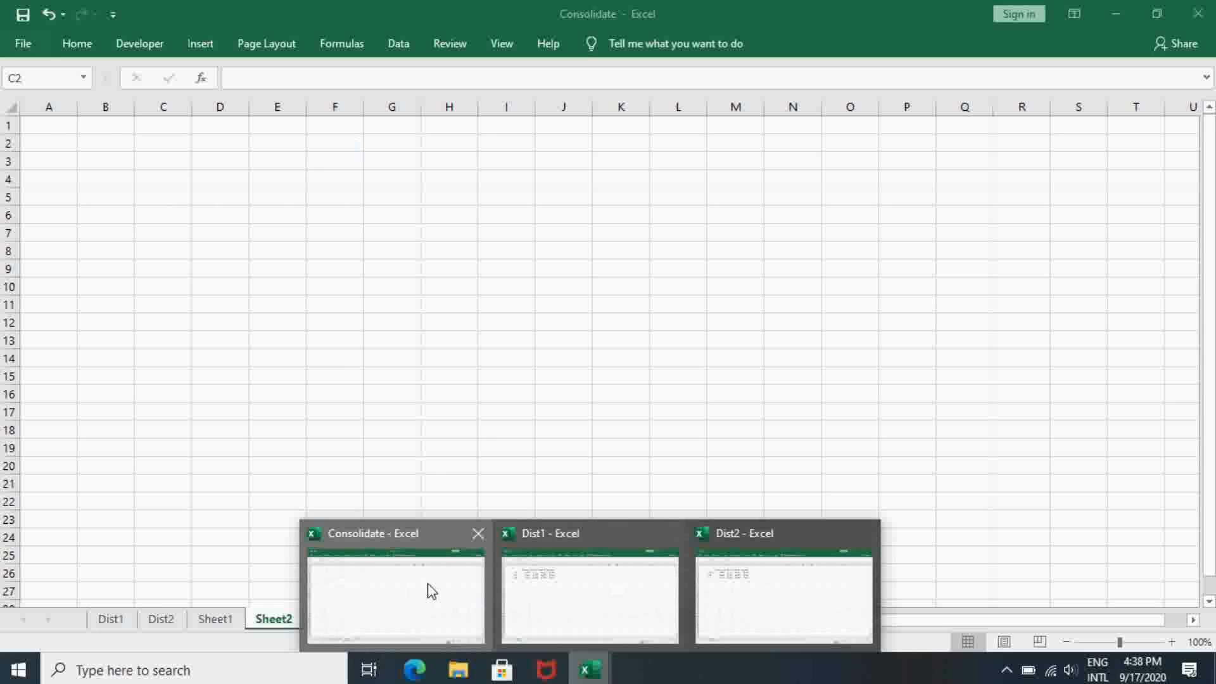
left_click(393, 43)
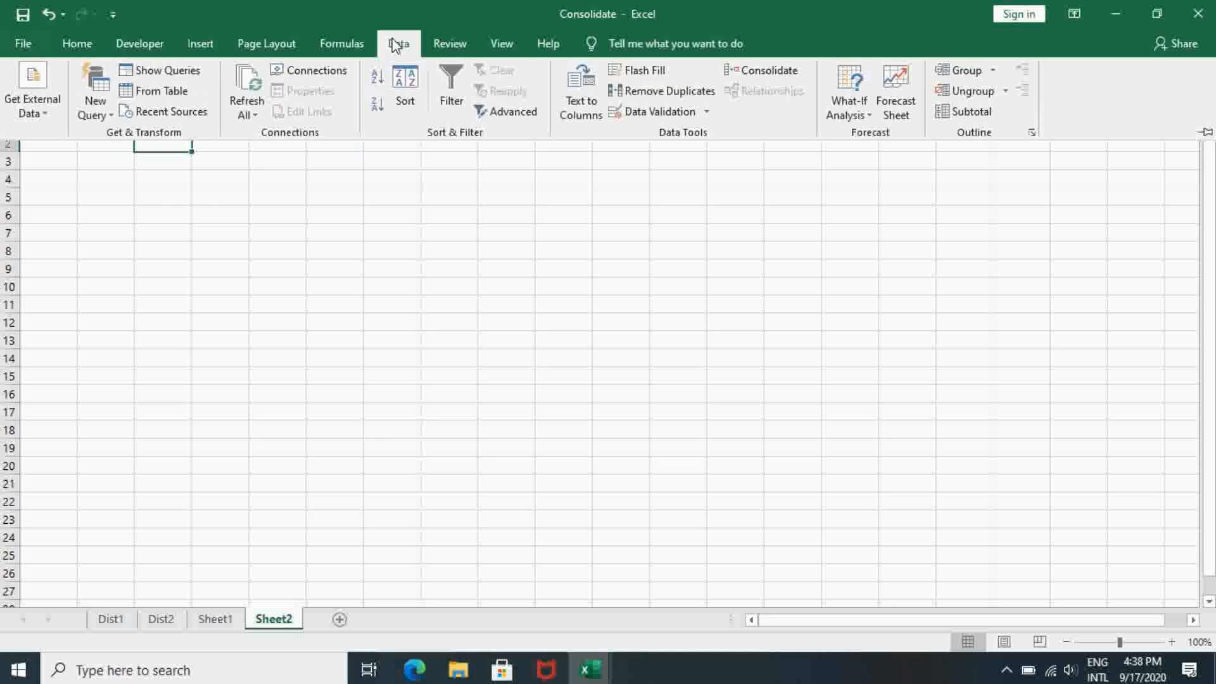
left_click(773, 75)
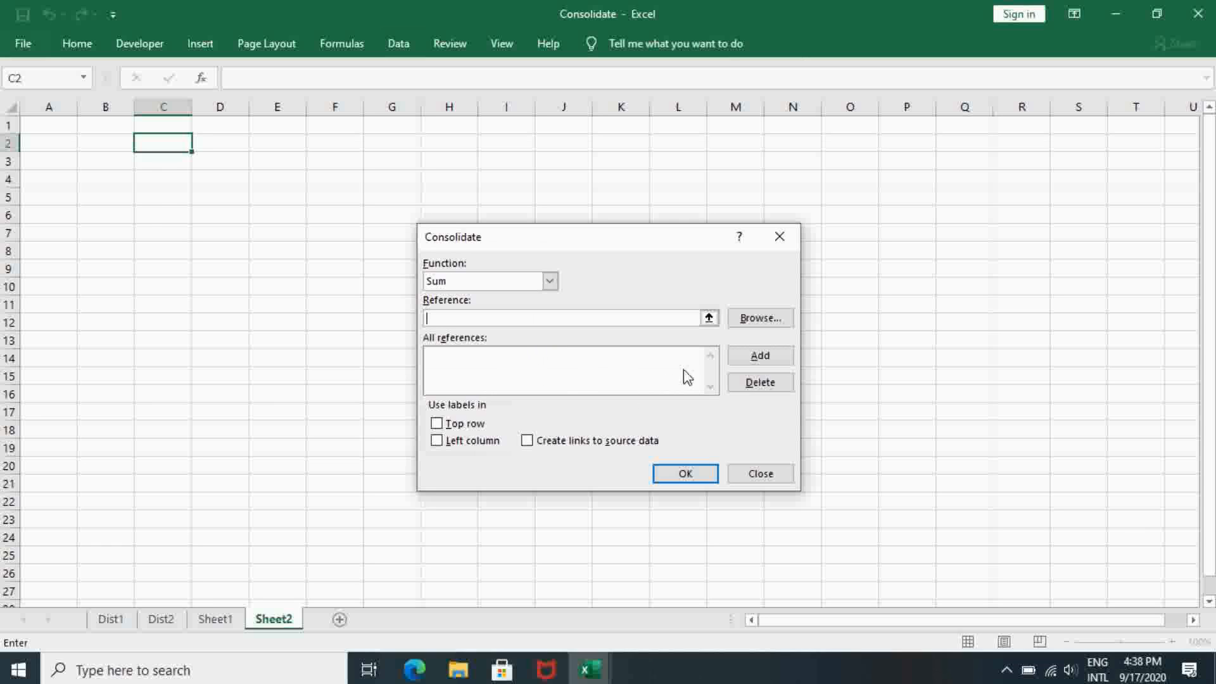
left_click(767, 319)
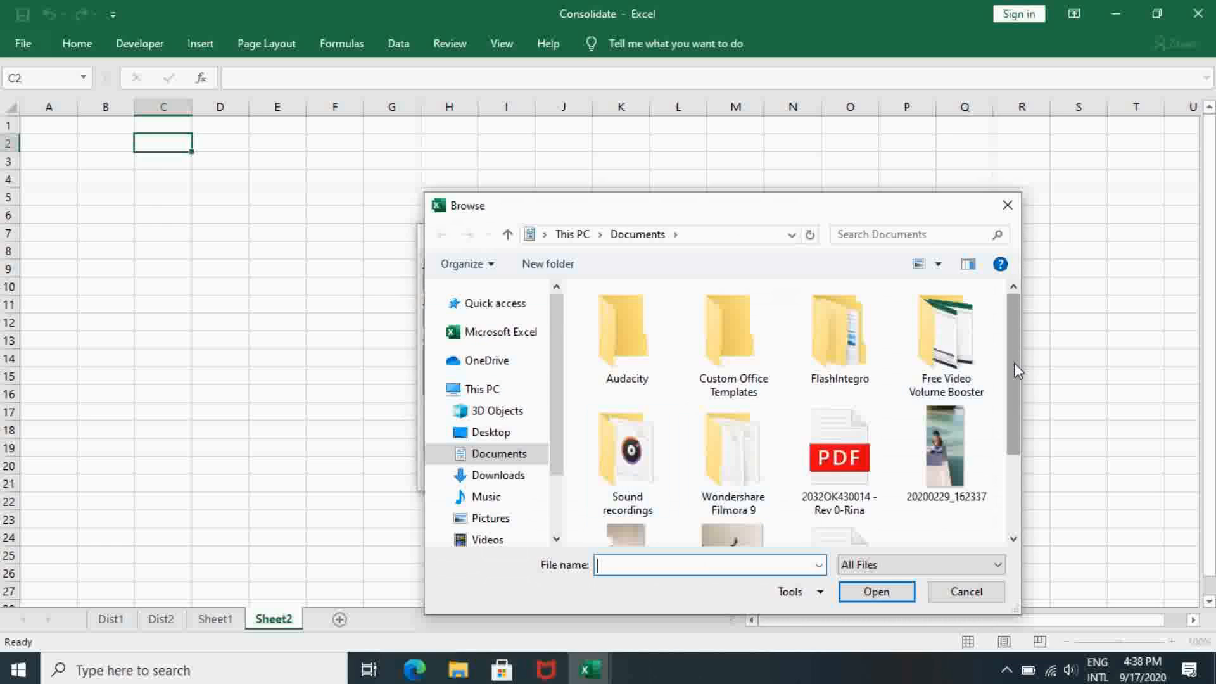
left_click_drag(1013, 364, 1031, 332)
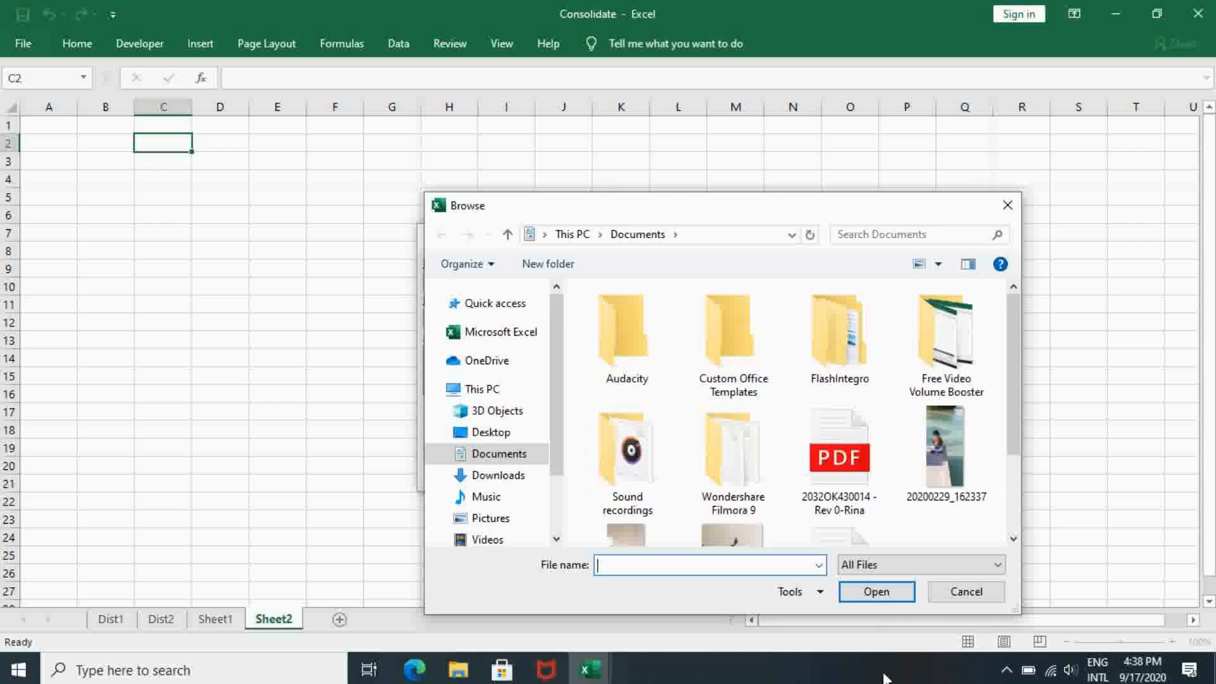
left_click(990, 602)
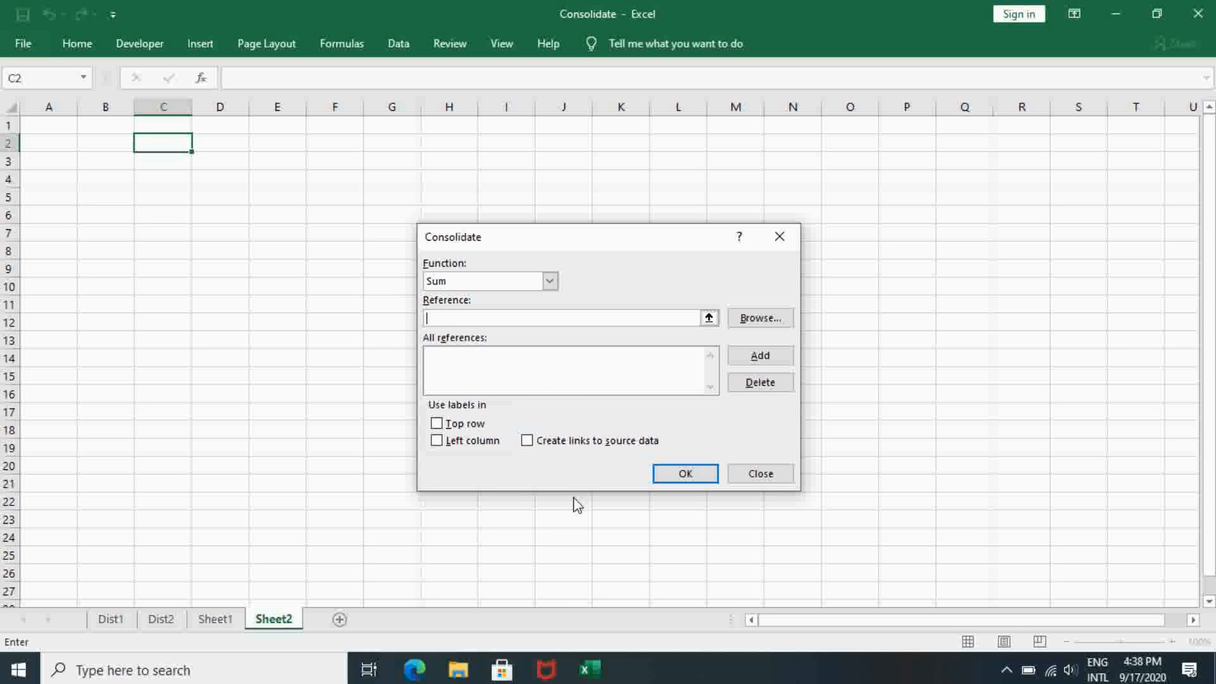
Add range B2:F5 on Sheet1 of the Dist1 workbook to the consolidation references
left_click(589, 672)
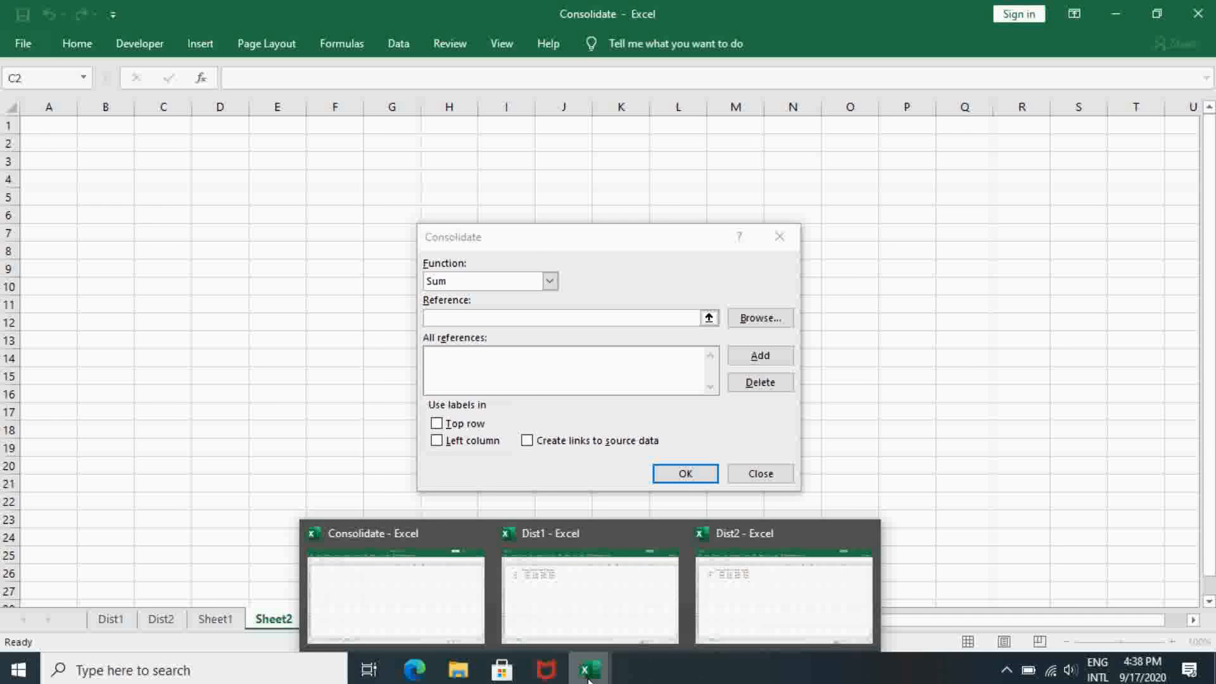
left_click(605, 621)
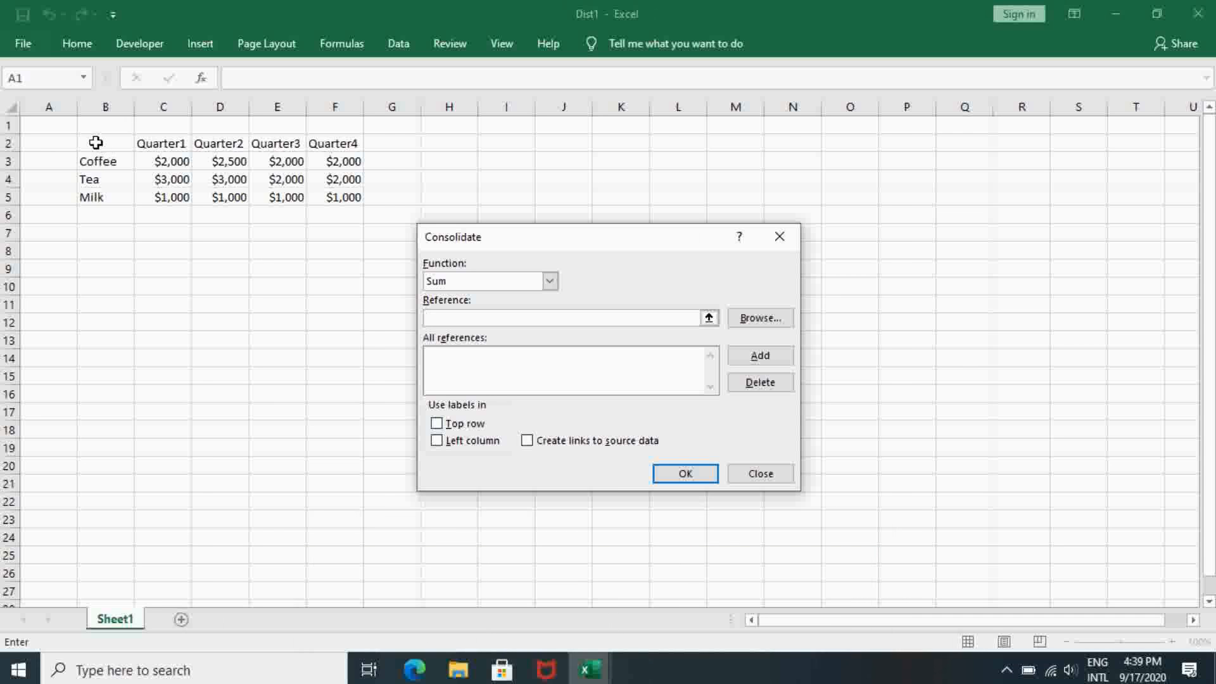
left_click_drag(96, 142, 330, 198)
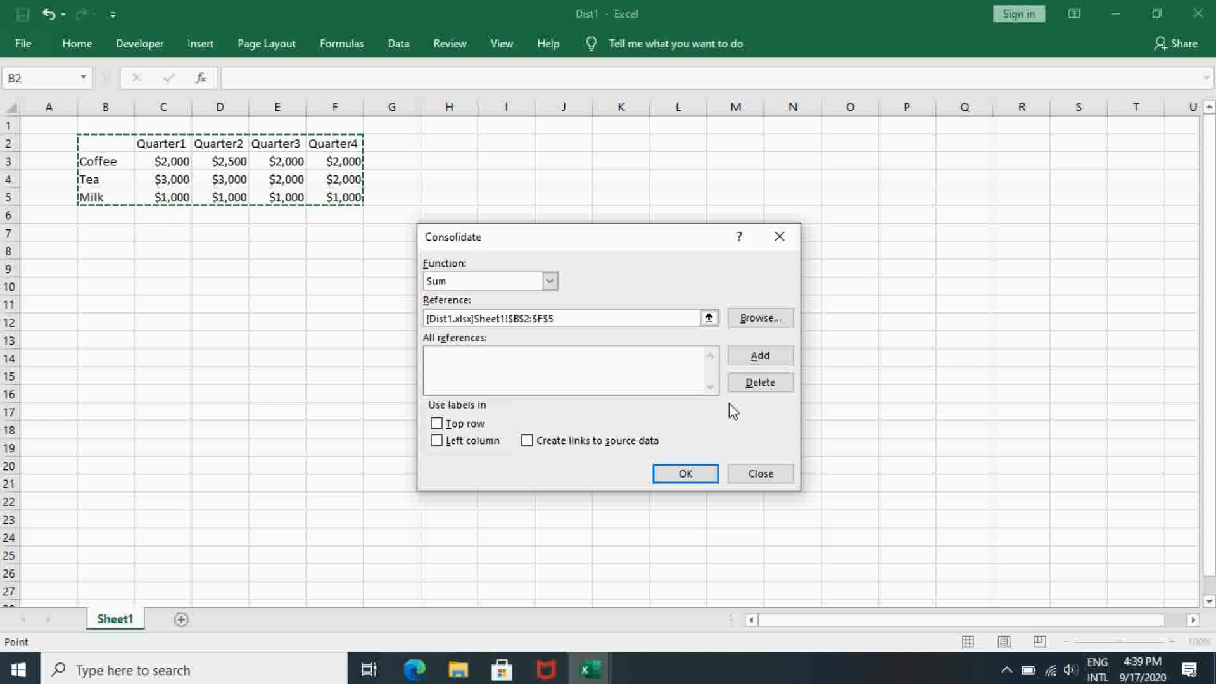
left_click(773, 362)
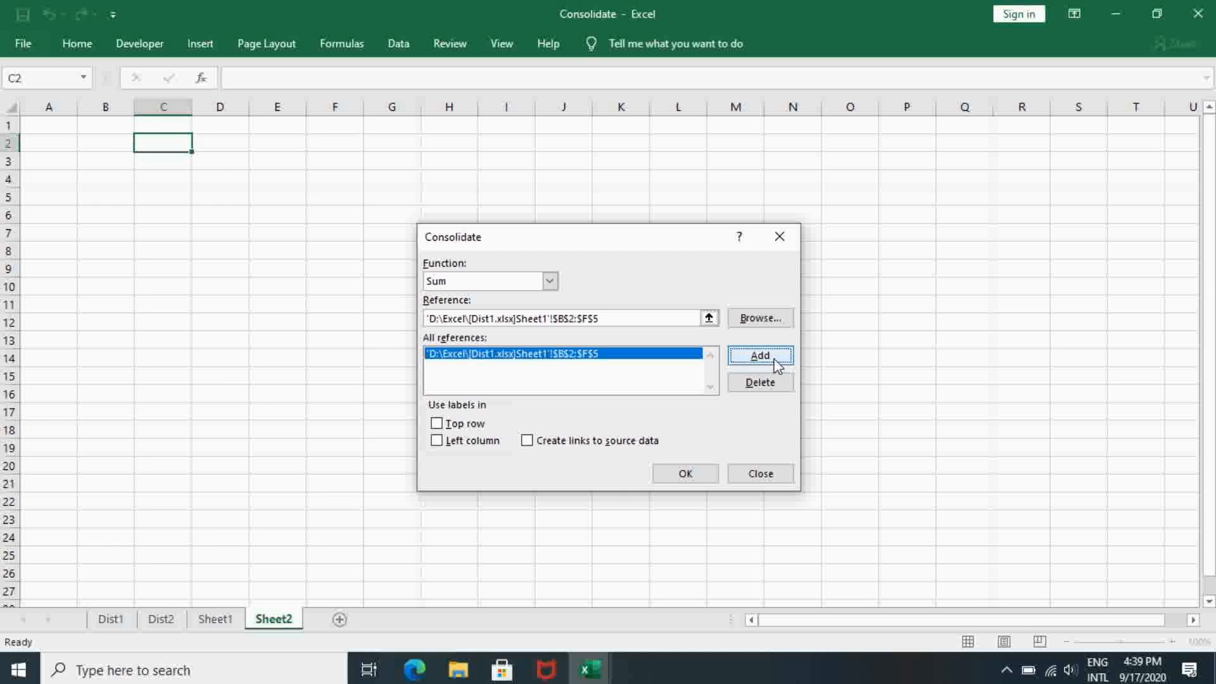
Add range B2:F5 on Sheet1 of the Dist2 workbook as the second consolidation reference
left_click(593, 669)
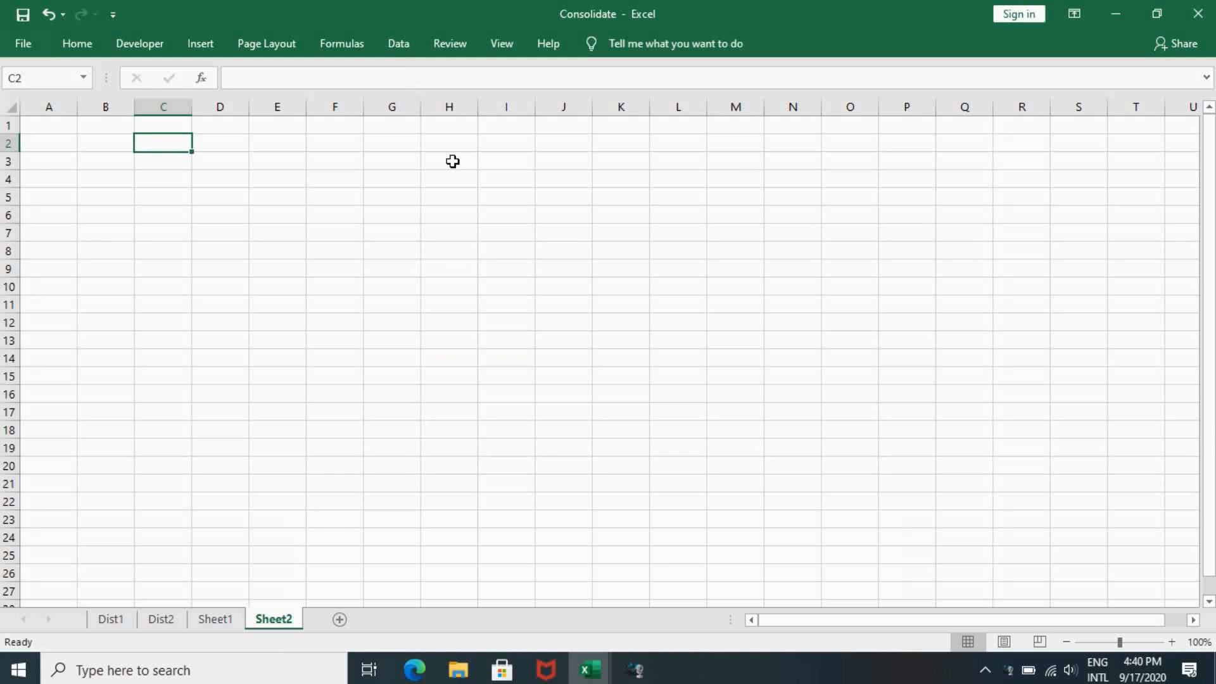
left_click(400, 41)
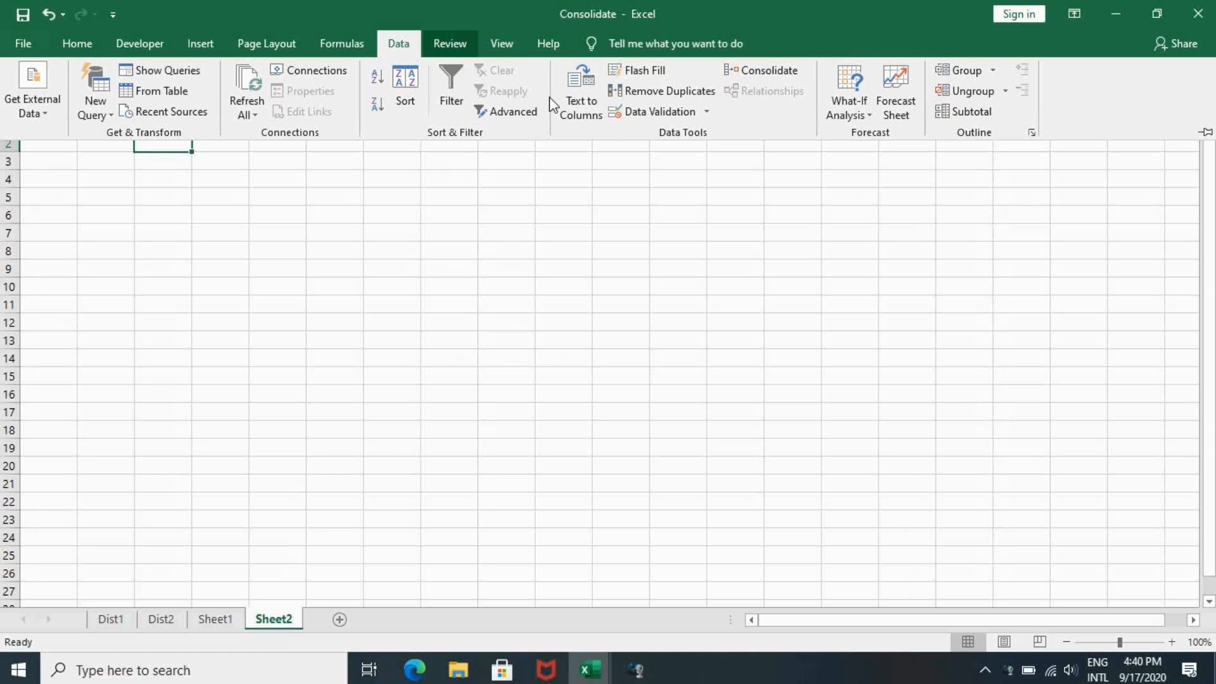
left_click(740, 71)
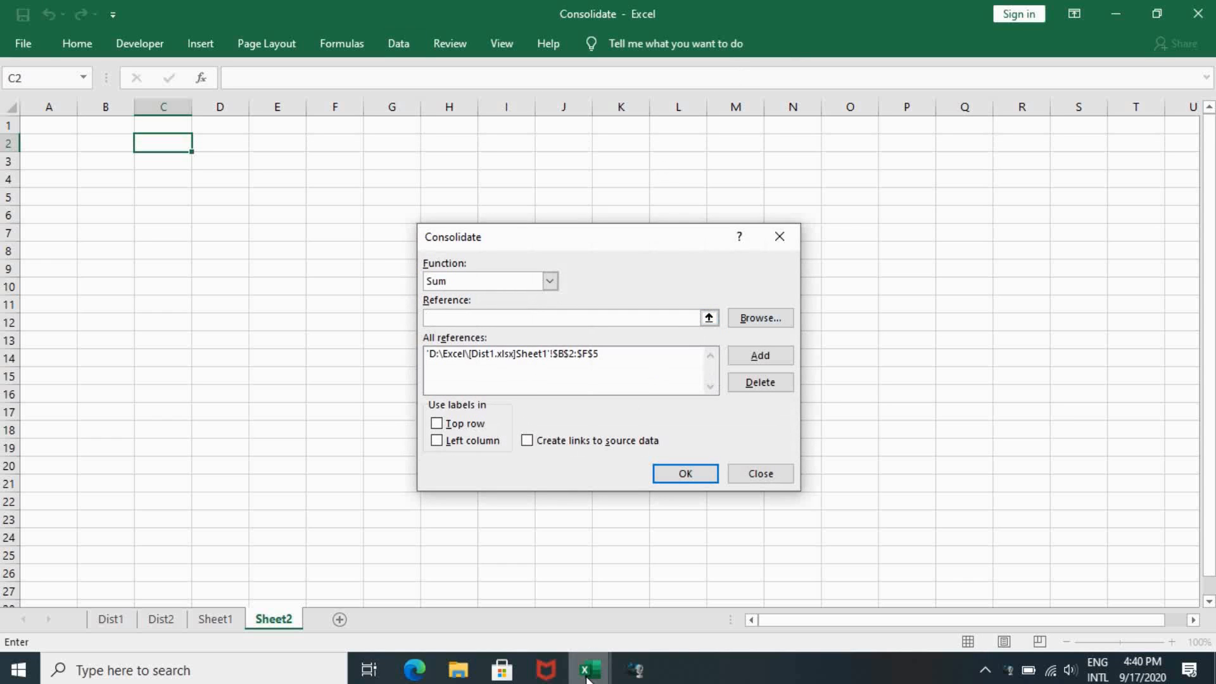
mouse_move(587, 674)
left_click(762, 597)
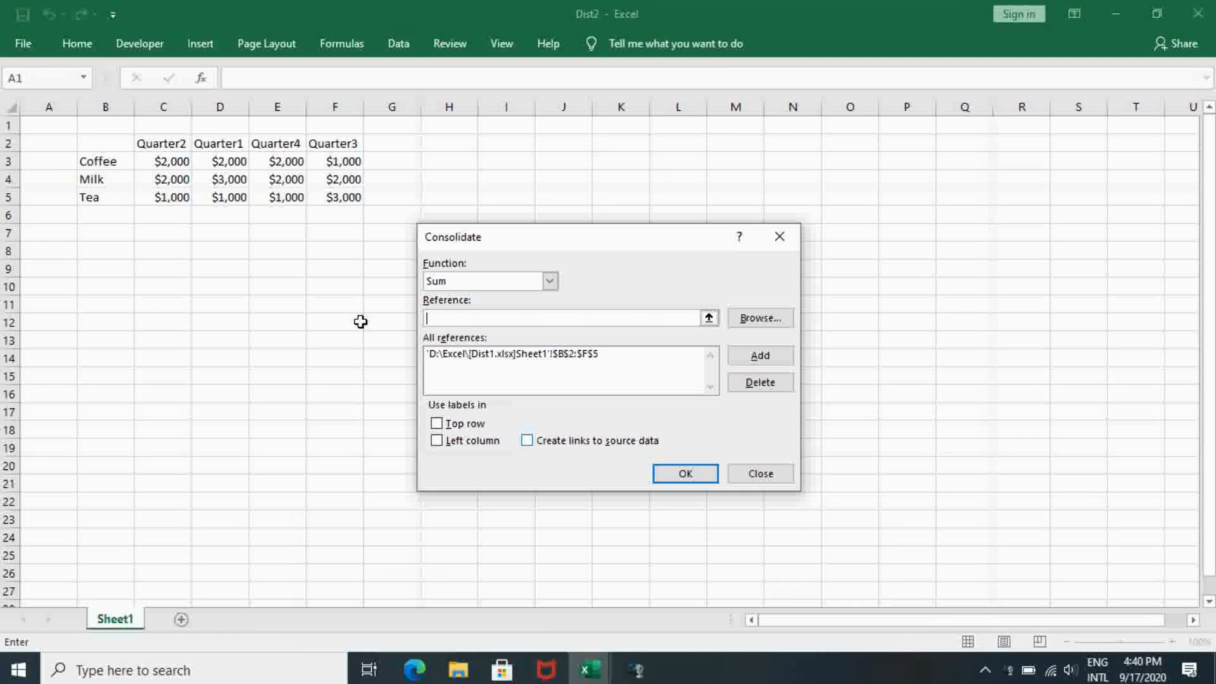
left_click_drag(94, 143, 327, 201)
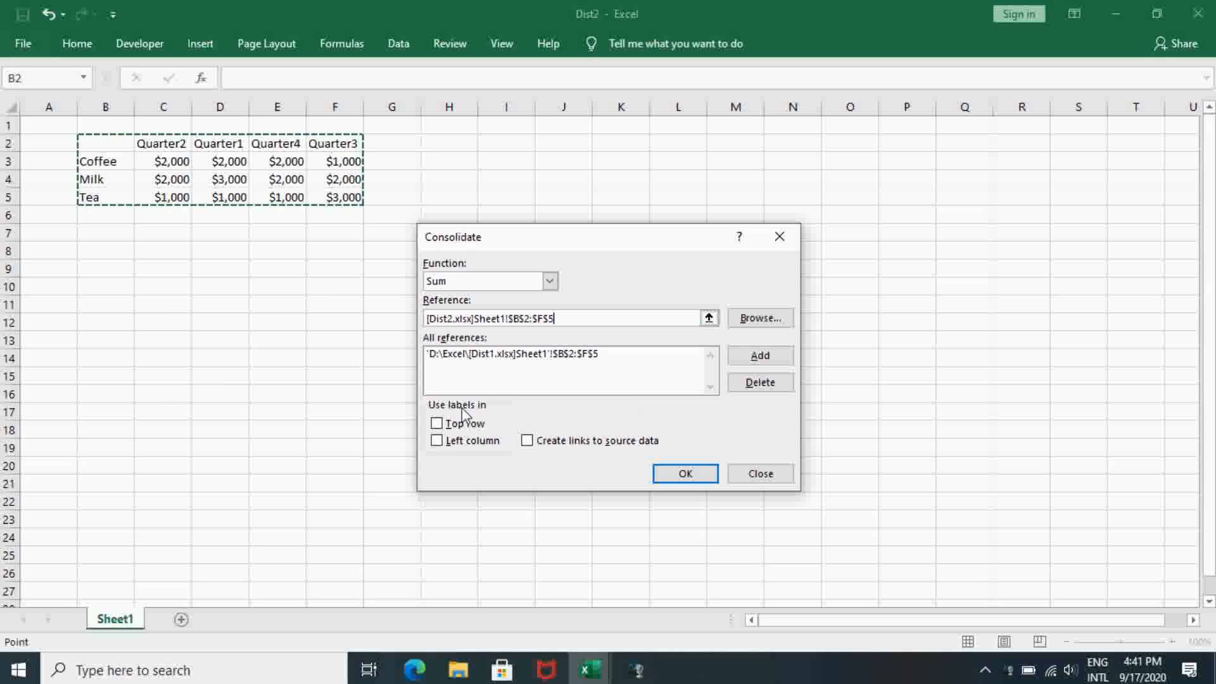
left_click(758, 357)
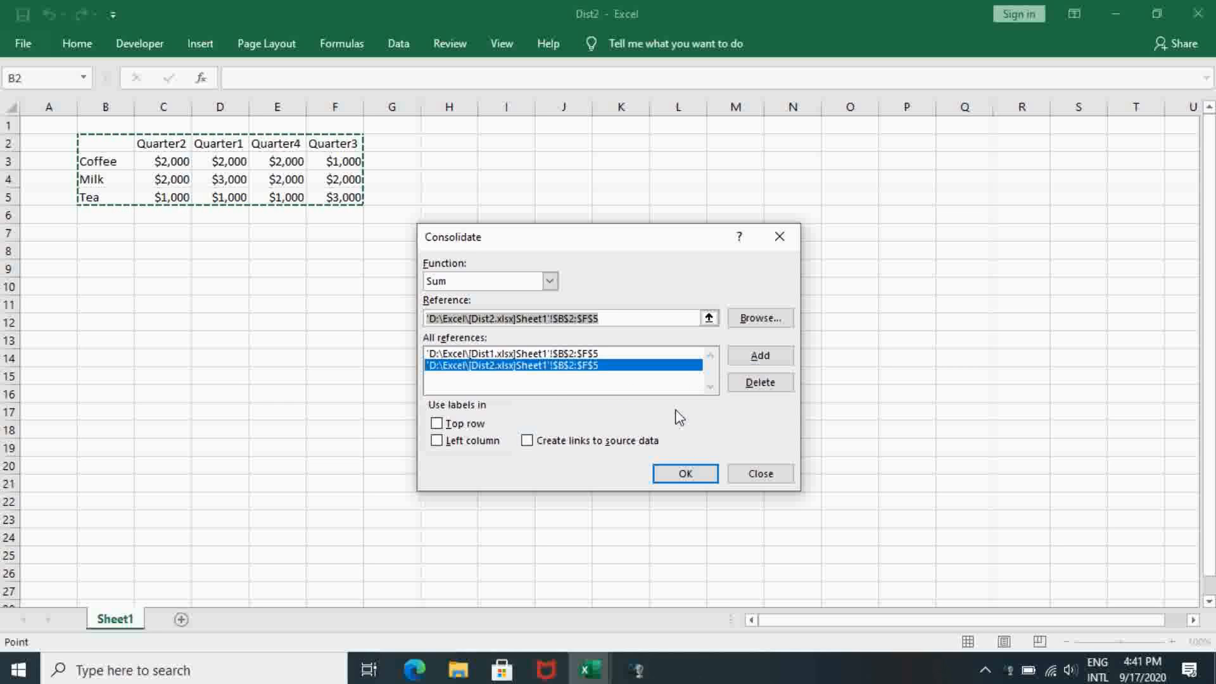
Consolidate the two workbook ranges by Sum, using top row and left column labels and creating links to the source data
left_click(436, 423)
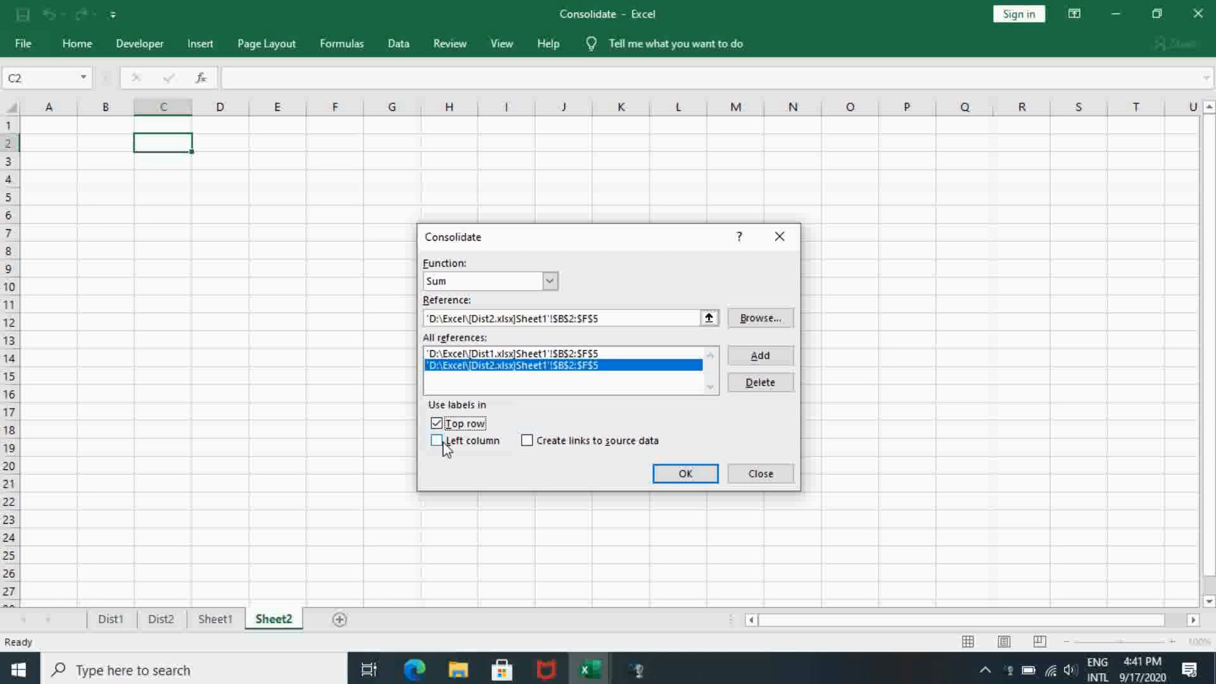
left_click(437, 441)
left_click(526, 442)
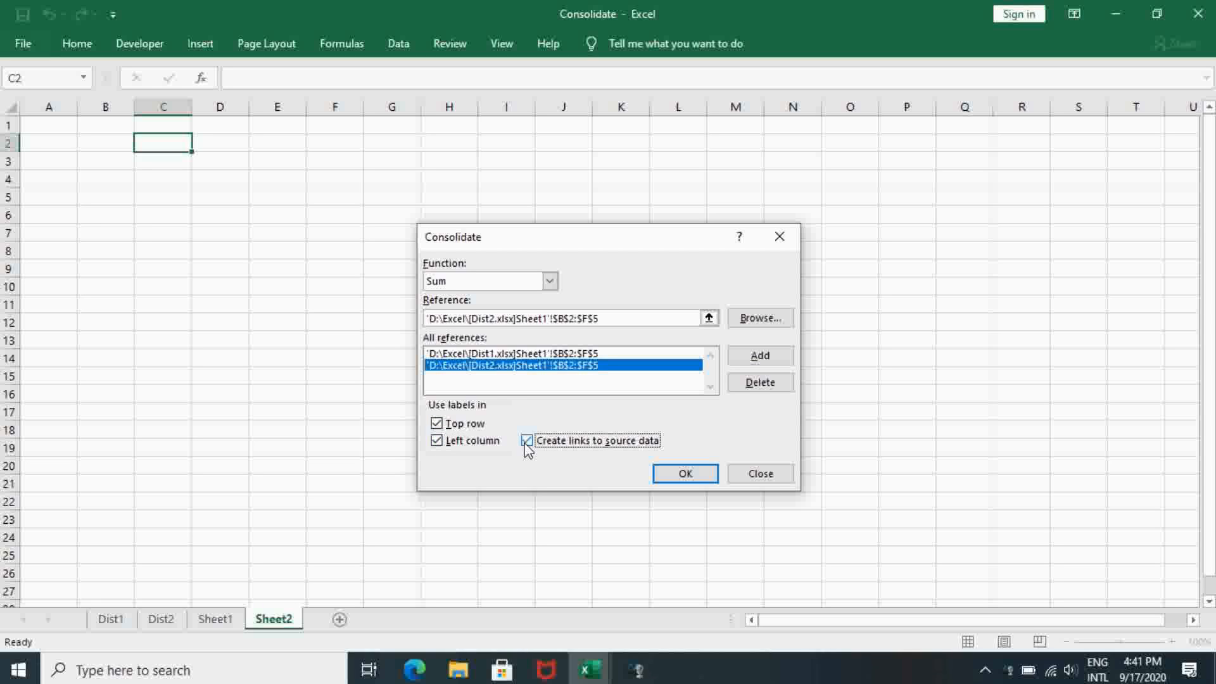
left_click(695, 474)
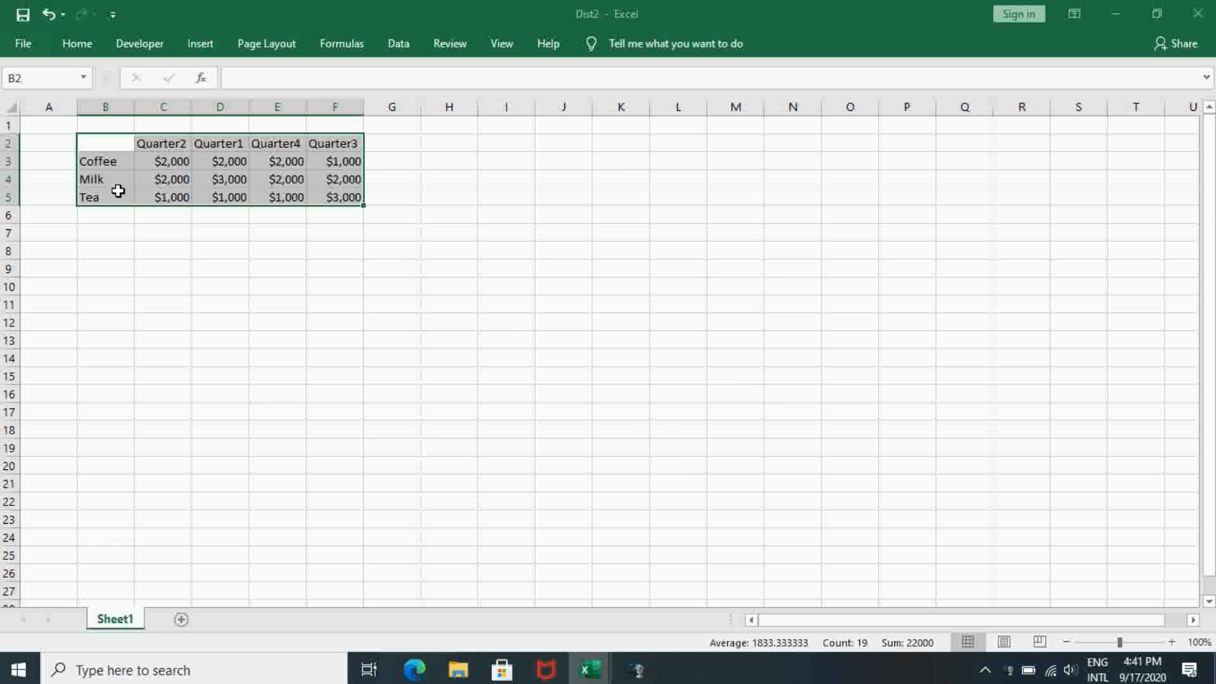
Return to Sheet2 of the Consolidate workbook and expand the Coffee, Tea and Milk groups to show their source rows
left_click(598, 672)
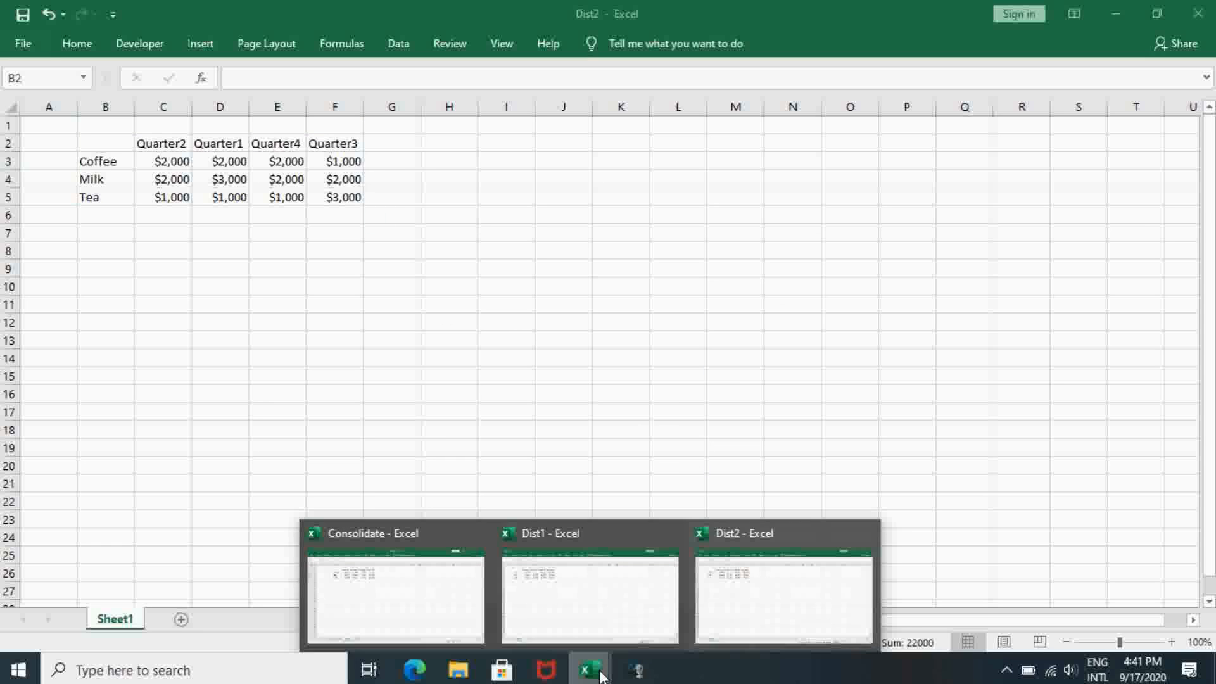
left_click(452, 607)
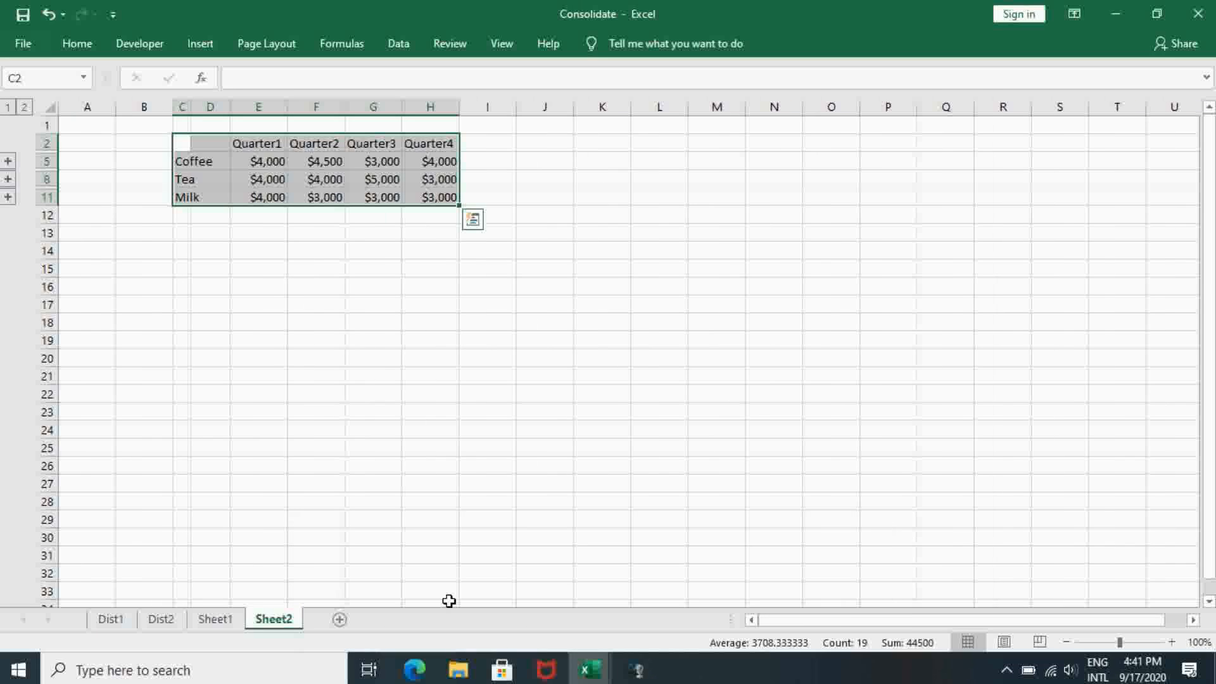
left_click(201, 146)
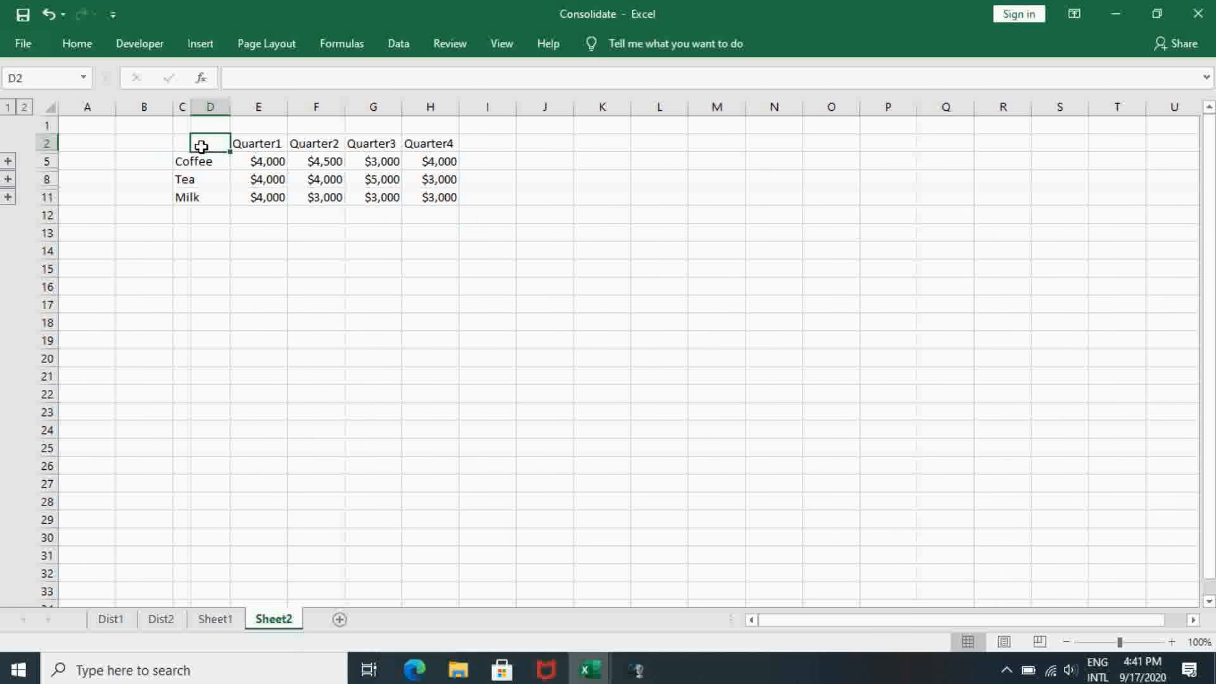
left_click(8, 160)
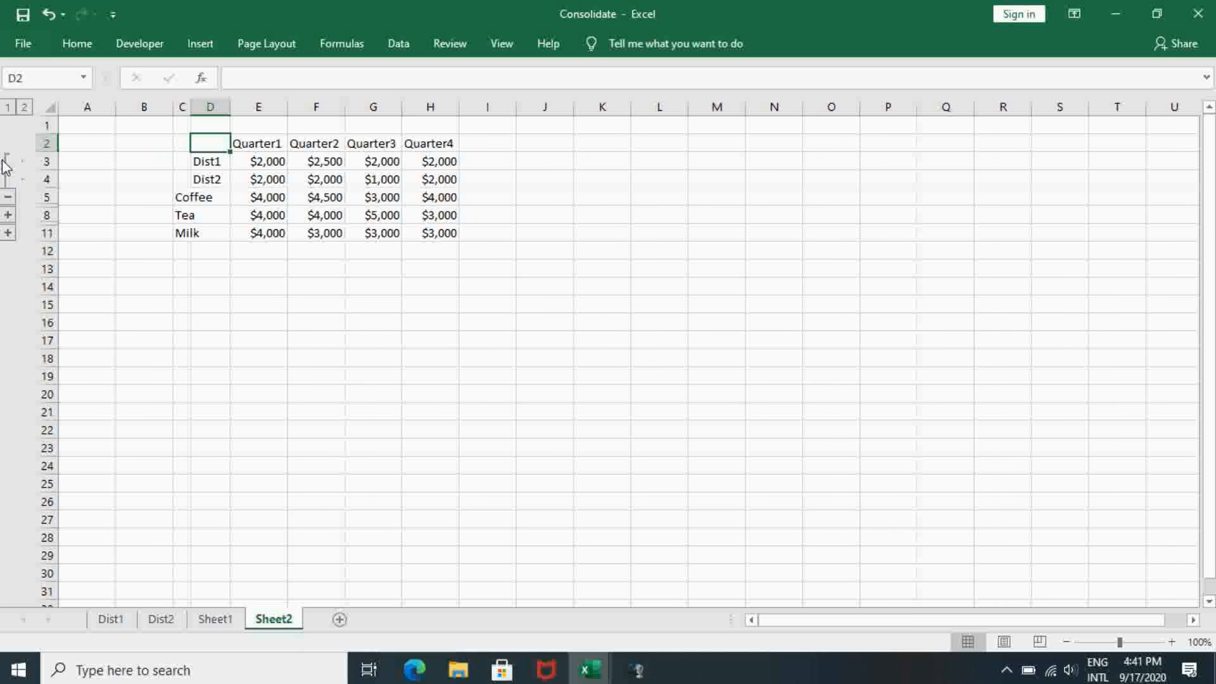
left_click(8, 215)
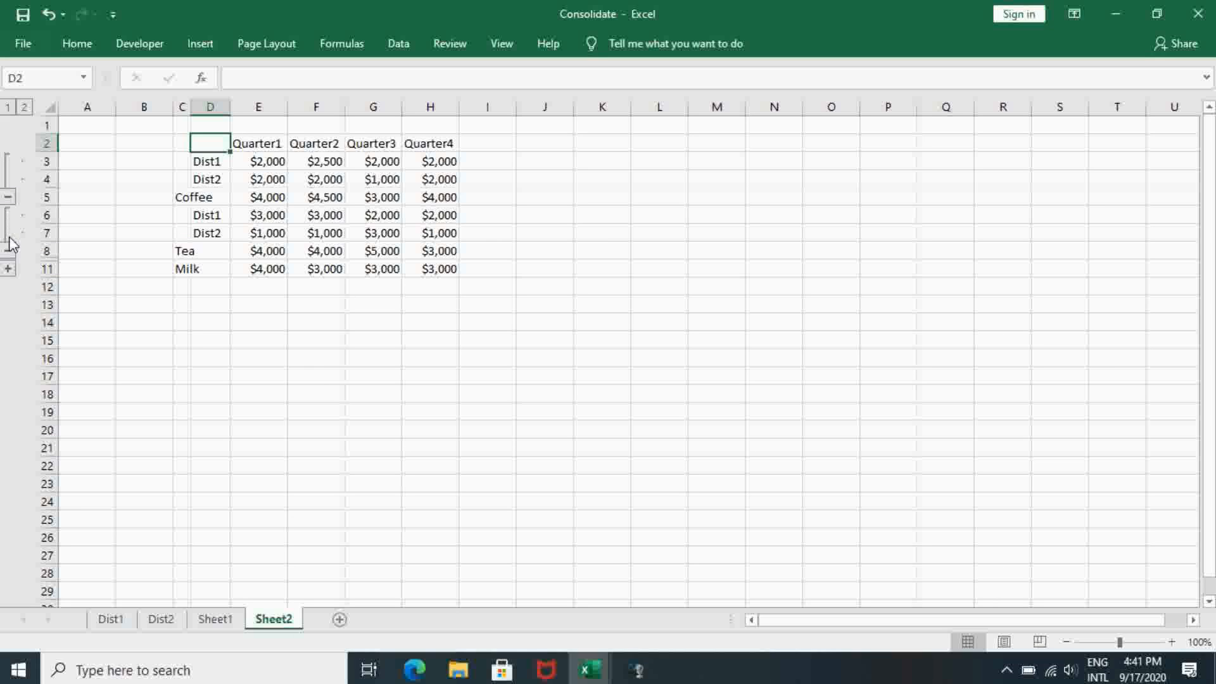
left_click(8, 270)
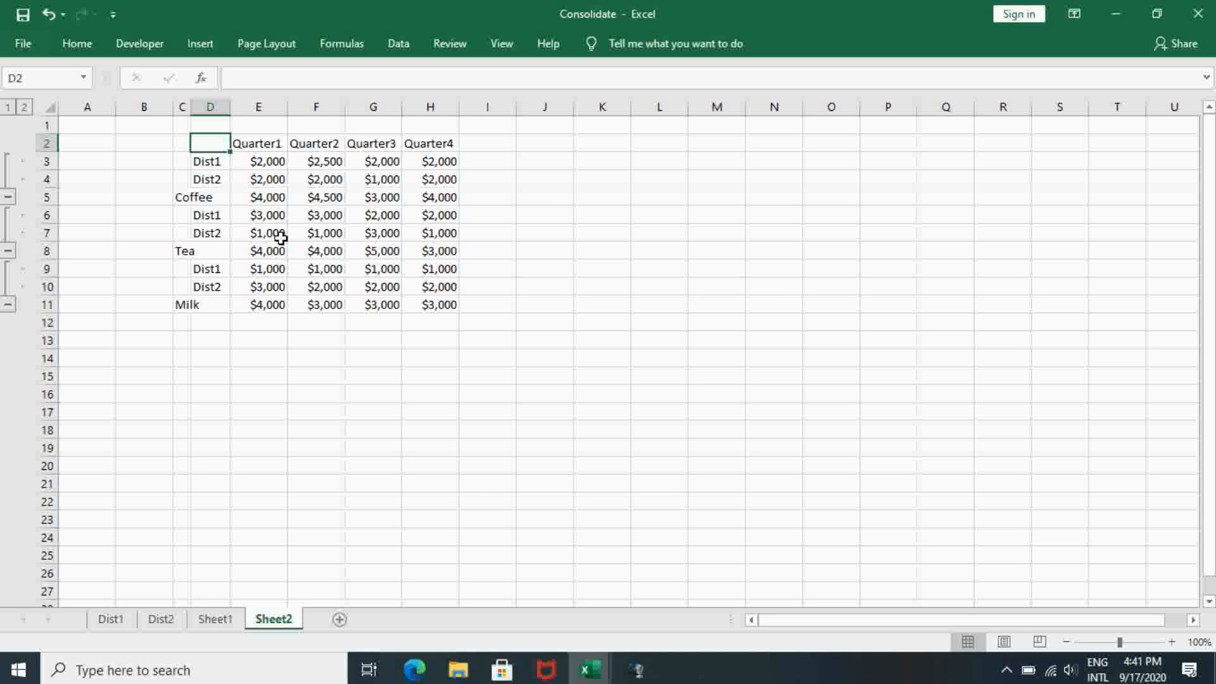
Examine the Dist1 and Dist2 source rows under Coffee, their linked values in E3:H4 and the Quarter1 total formula in E5
left_click(209, 157)
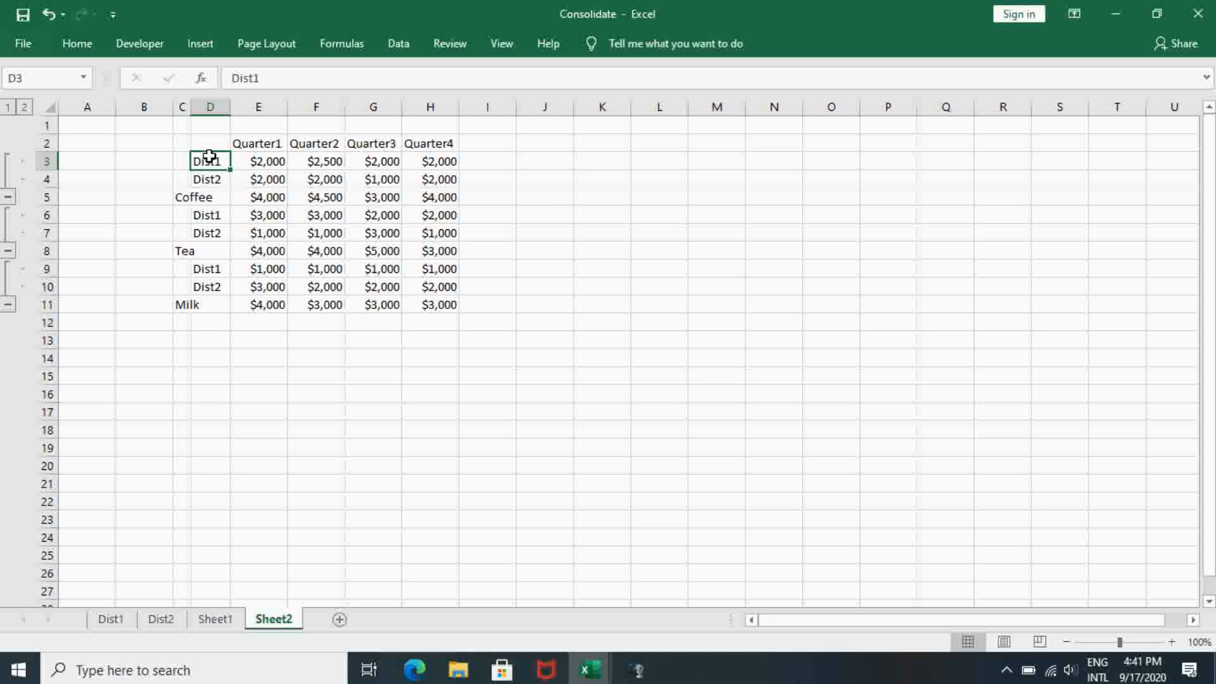
left_click(599, 670)
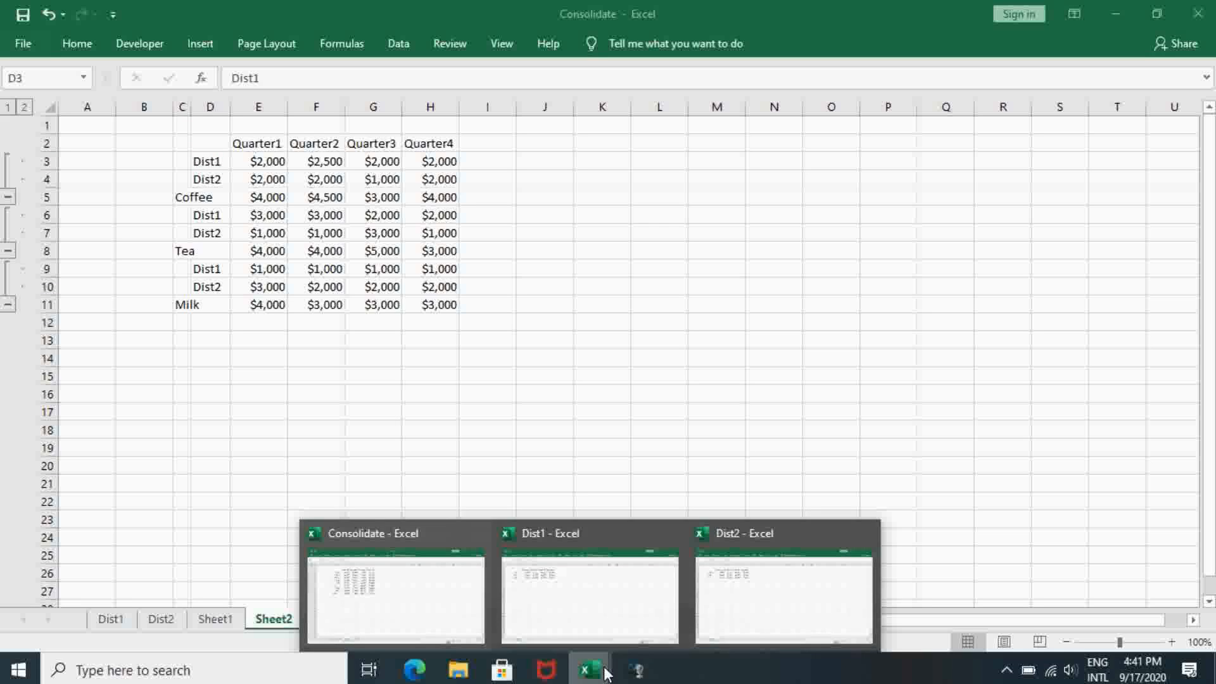
left_click(215, 166)
left_click(217, 177)
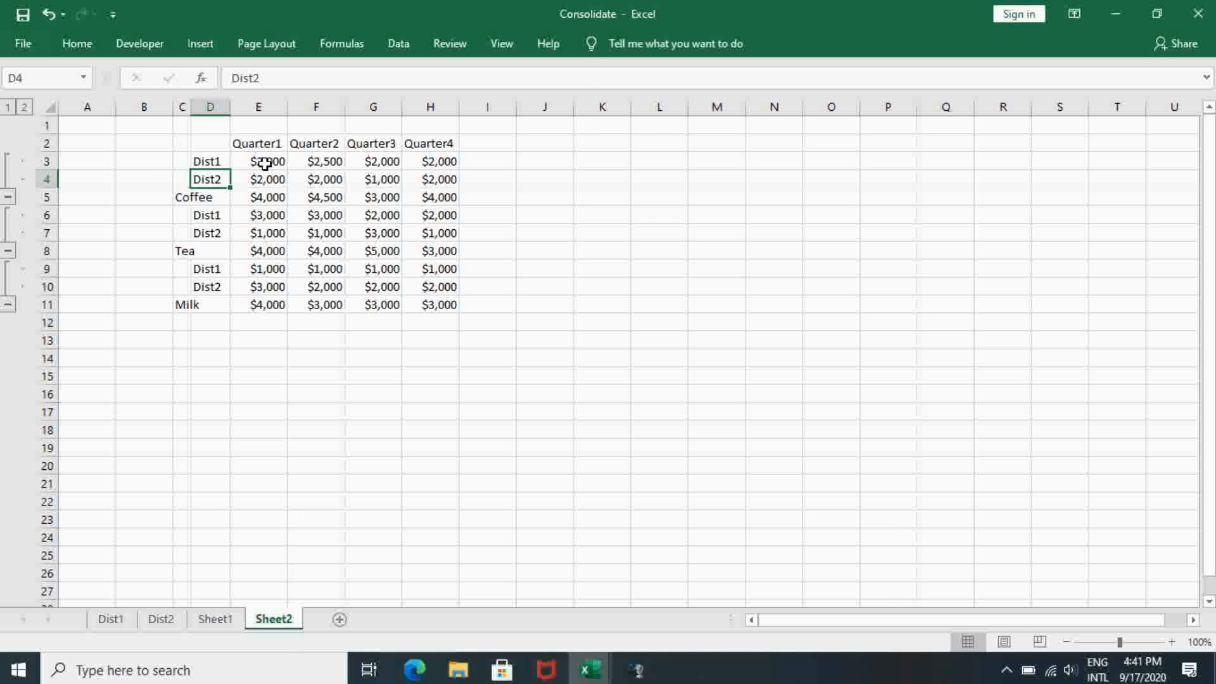
left_click_drag(270, 160, 415, 177)
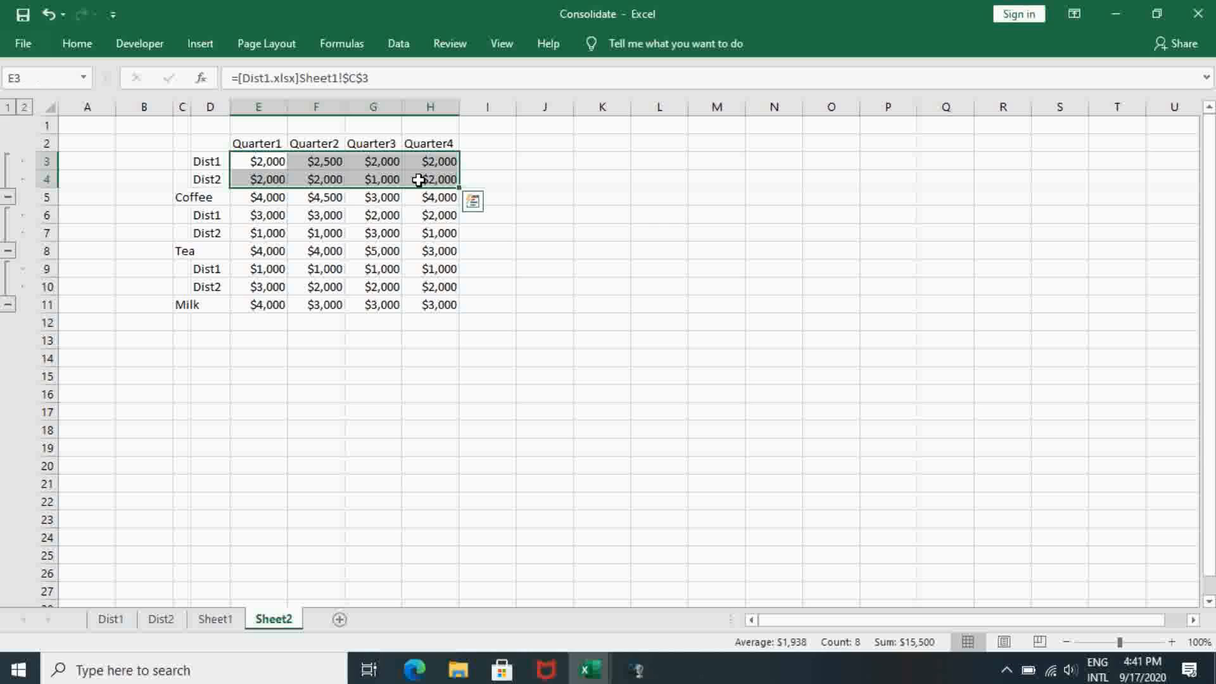
left_click(261, 194)
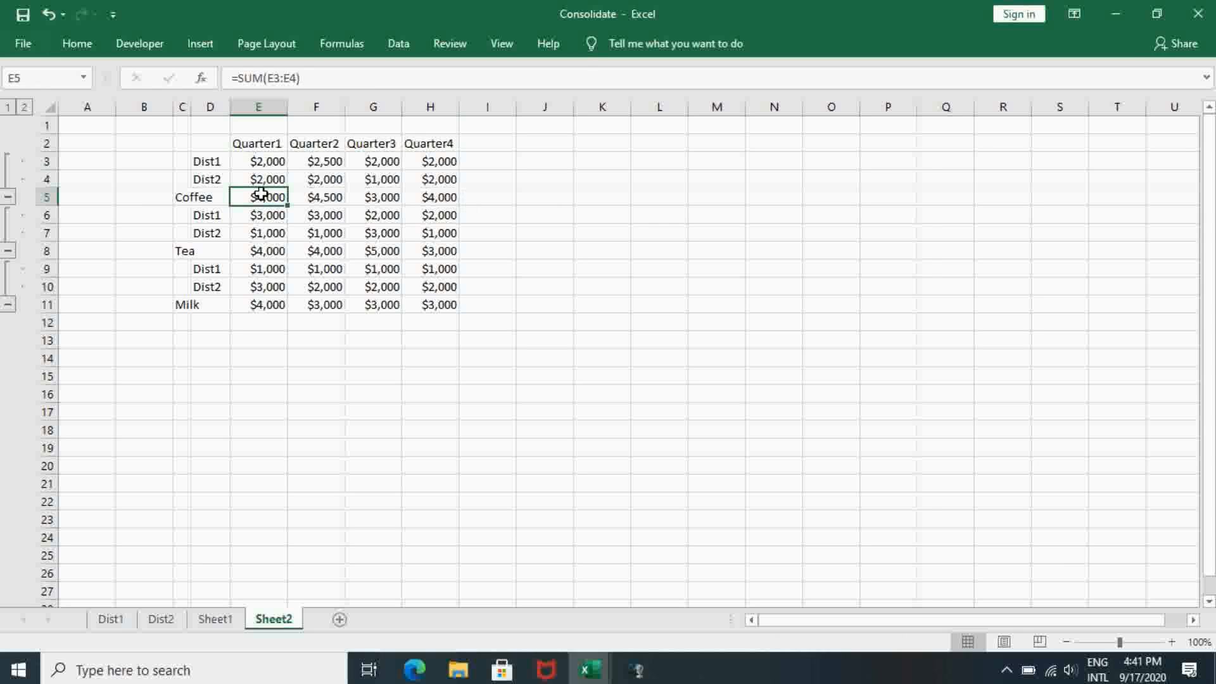
left_click(97, 128)
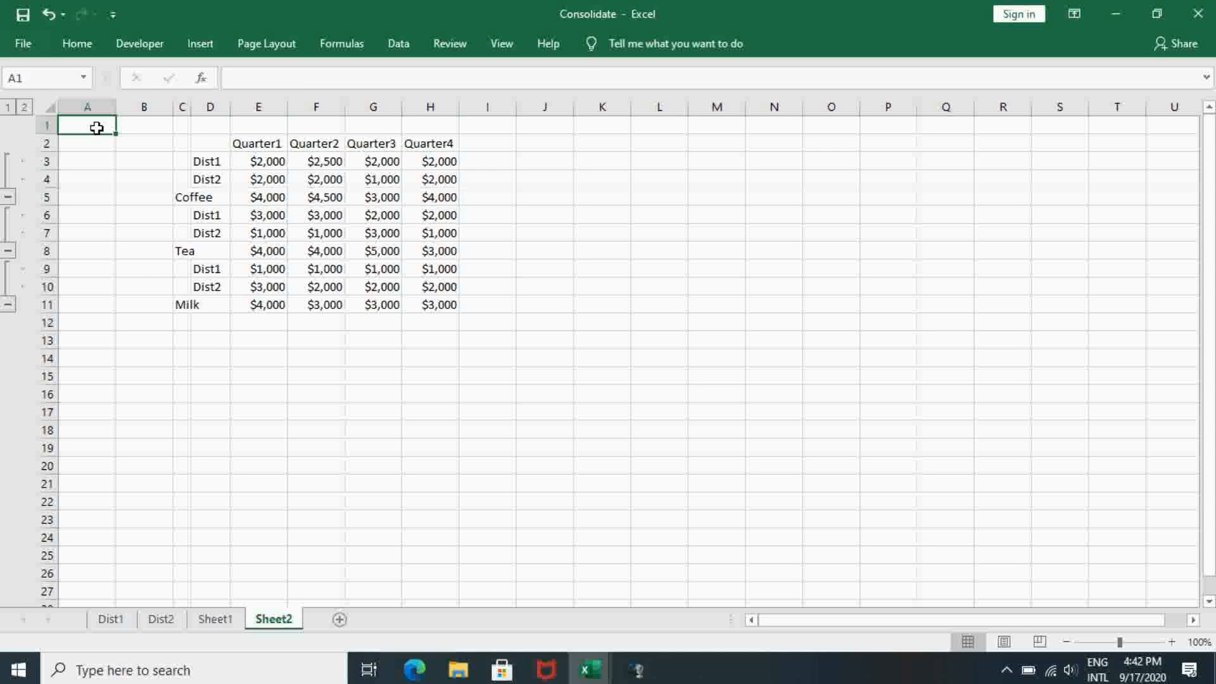